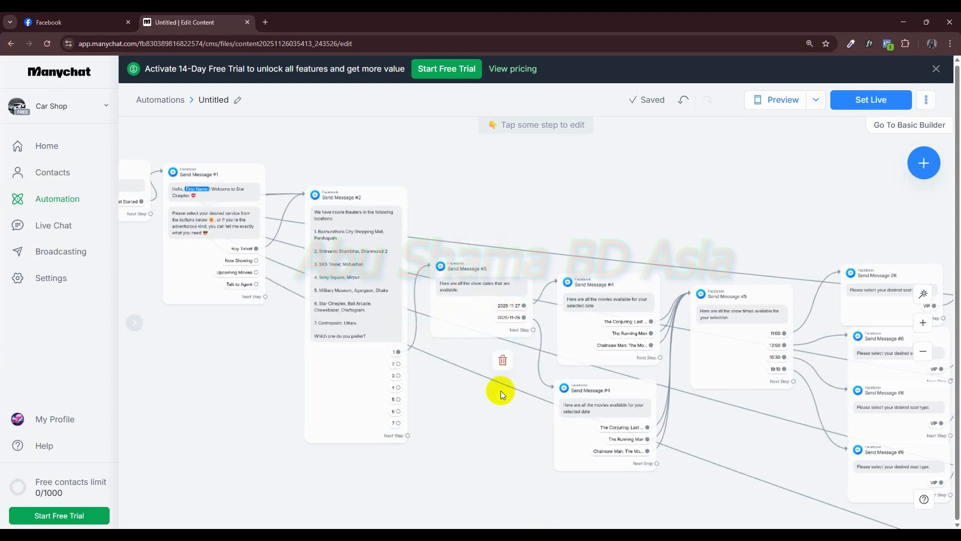
{"action": "left_click_drag", "start_coordinate": [476, 419], "coordinate": [620, 379]}
{"action": "left_click_drag", "start_coordinate": [333, 378], "coordinate": [553, 508]}
{"action": "left_click_drag", "start_coordinate": [450, 417], "coordinate": [284, 352]}
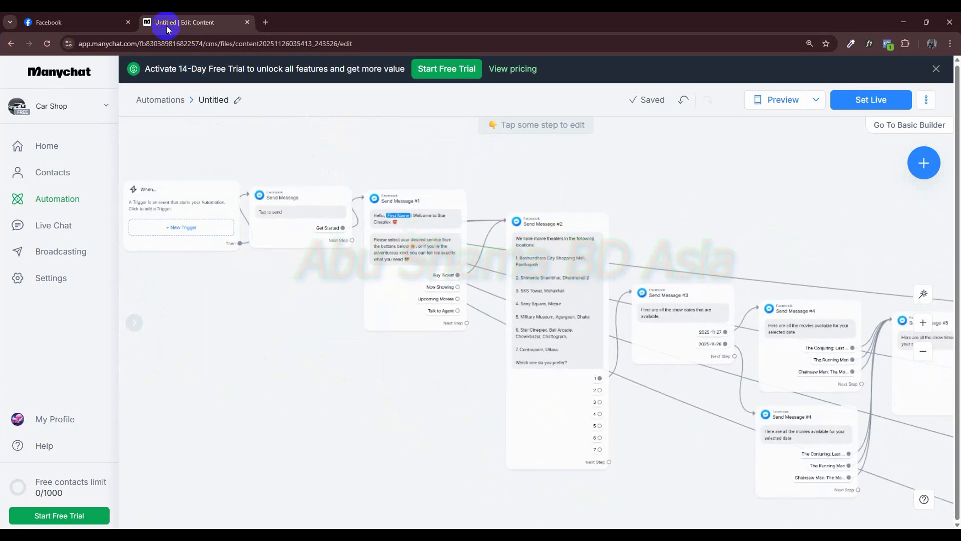
Switch to Facebook, close the STAR Cineplex chat window and delete that conversation from Messenger.
{"action": "left_click", "coordinate": [76, 22]}
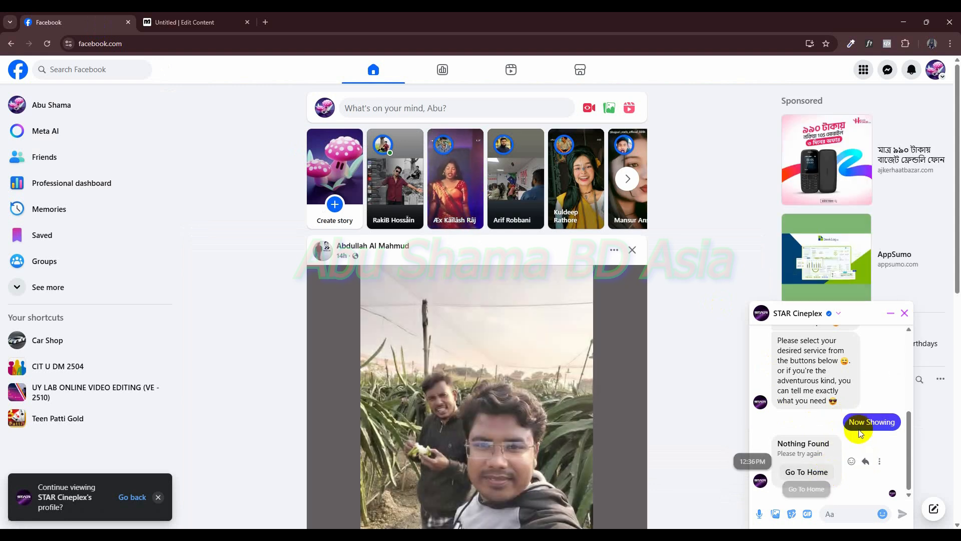
{"action": "left_click", "coordinate": [880, 461]}
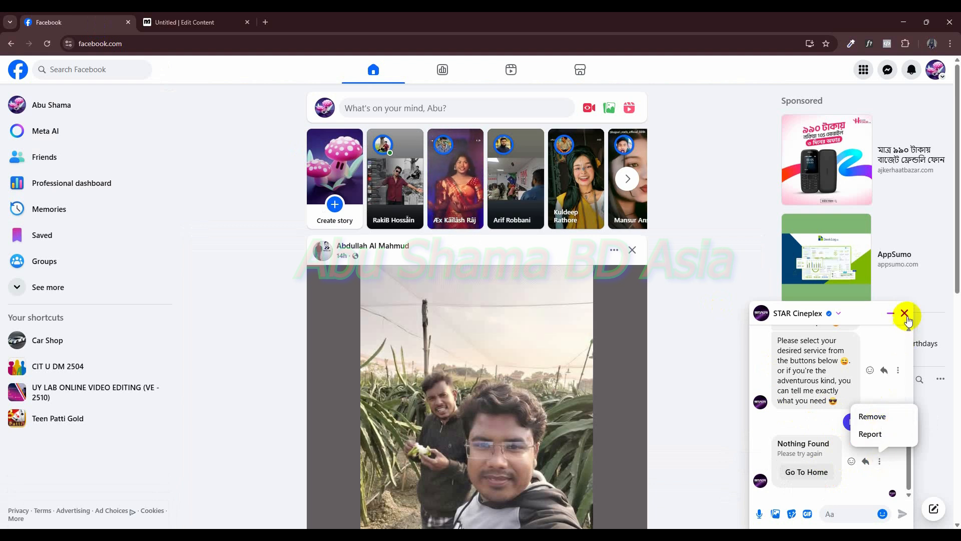
{"action": "left_click", "coordinate": [905, 313]}
{"action": "left_click", "coordinate": [888, 69]}
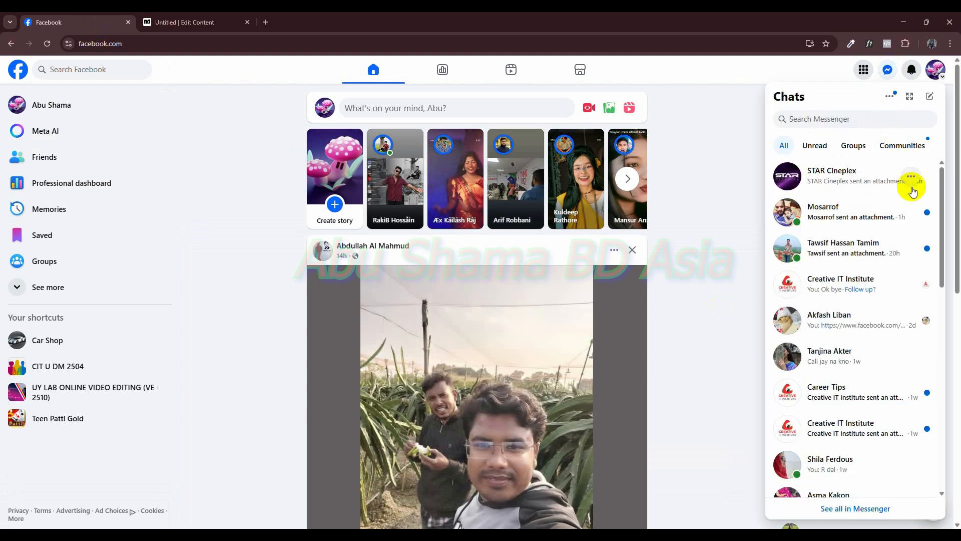
{"action": "left_click", "coordinate": [914, 182]}
{"action": "left_click", "coordinate": [839, 297]}
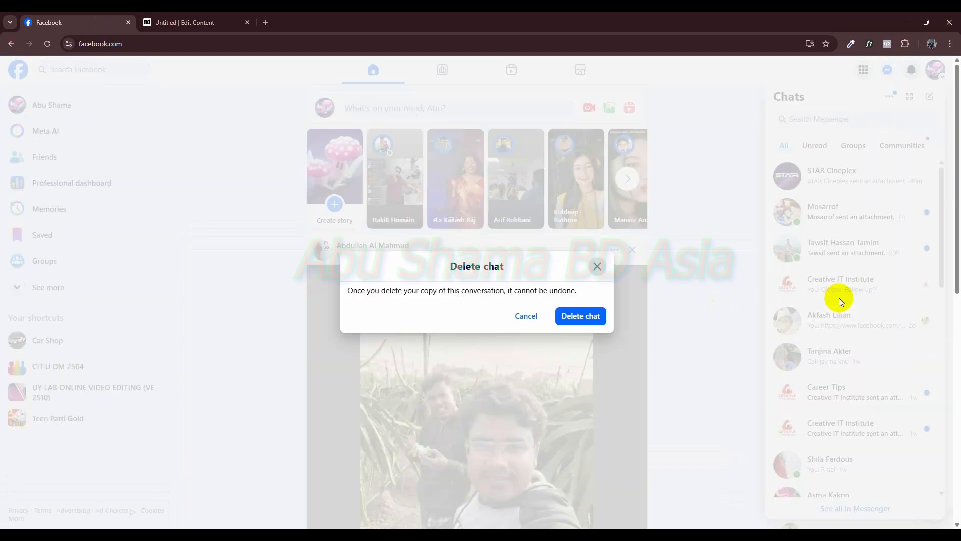
{"action": "left_click", "coordinate": [589, 315]}
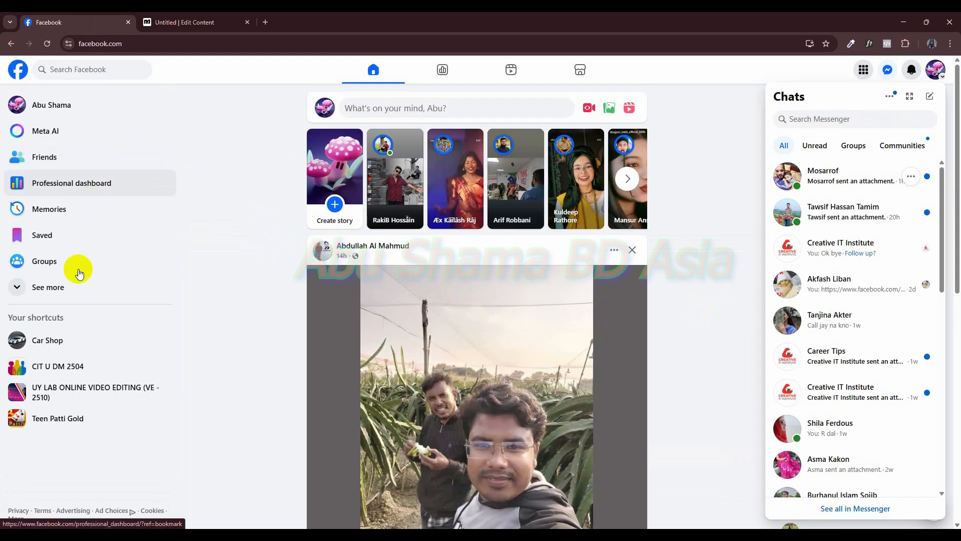
Open the STAR Cineplex Facebook page and begin a new message conversation with Get started.
{"action": "left_click", "coordinate": [71, 69]}
{"action": "left_click", "coordinate": [70, 107]}
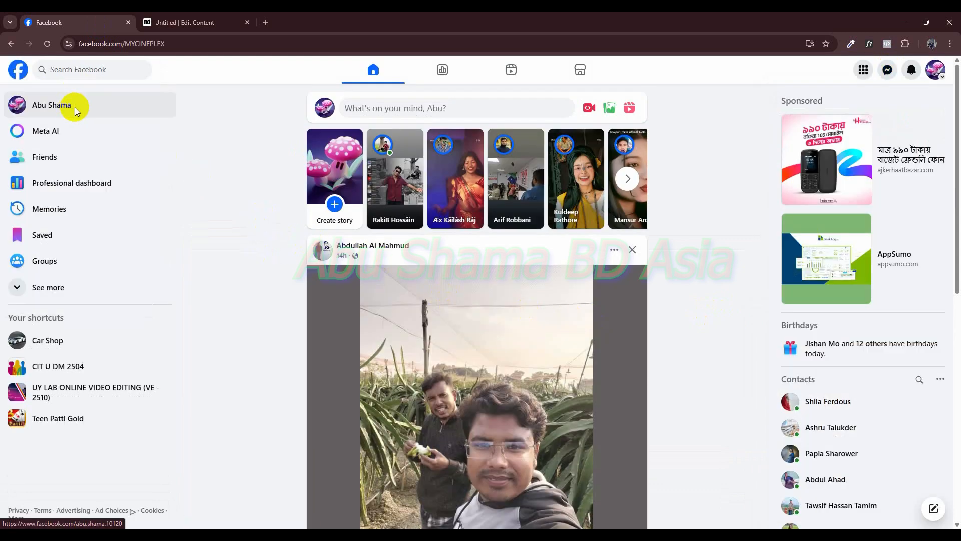
{"action": "left_click", "coordinate": [699, 171]}
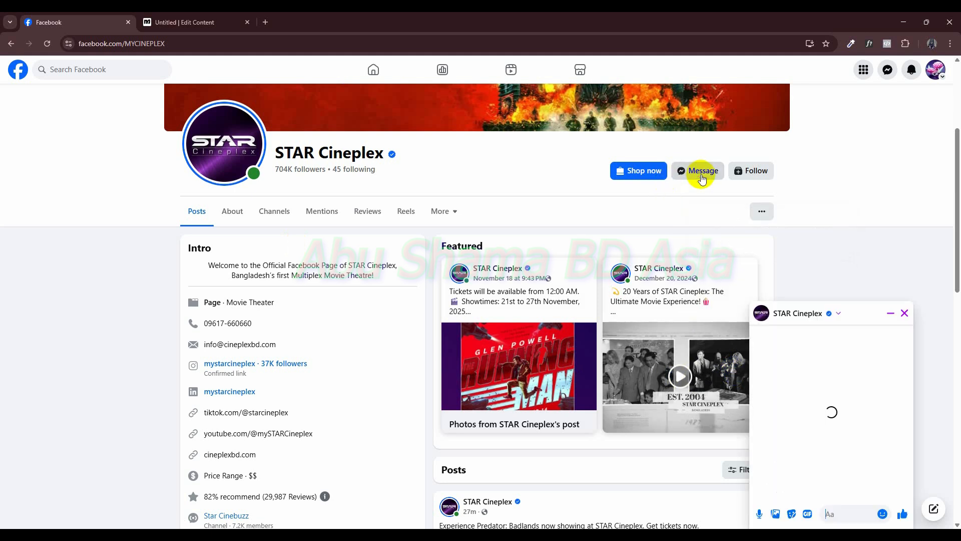
{"action": "left_click", "coordinate": [843, 471]}
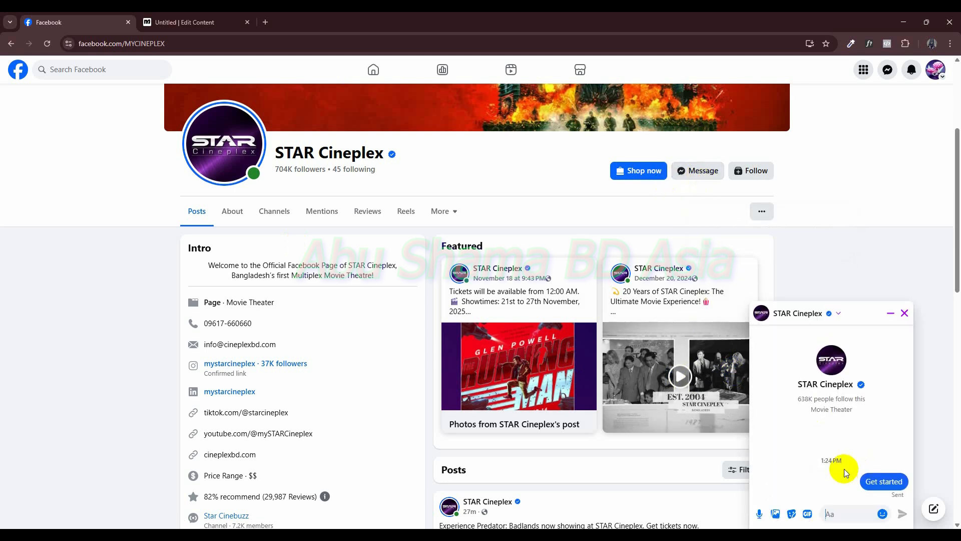
Compare the Manychat flow with the STAR Cineplex chat on Facebook and choose the Now Showing reply there.
{"action": "left_click", "coordinate": [197, 22]}
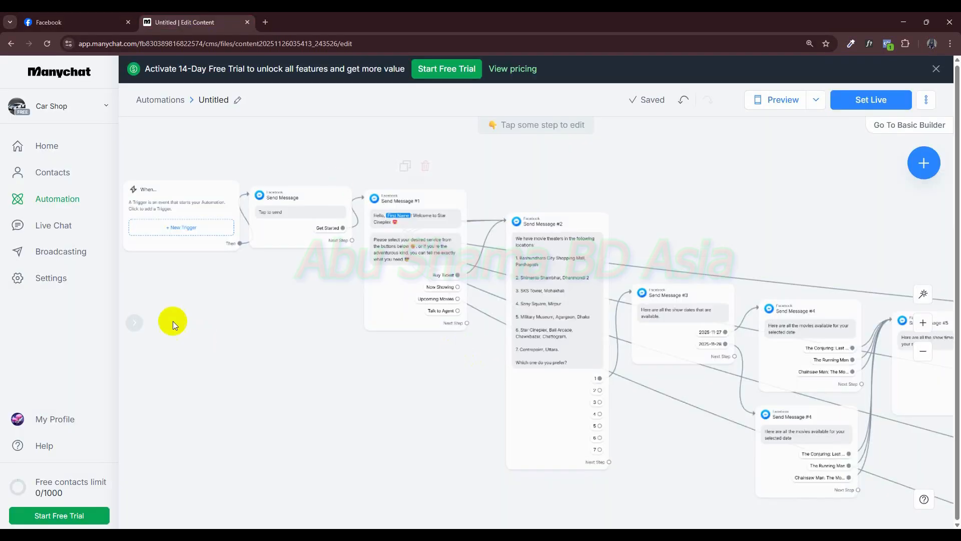
{"action": "left_click", "coordinate": [232, 356]}
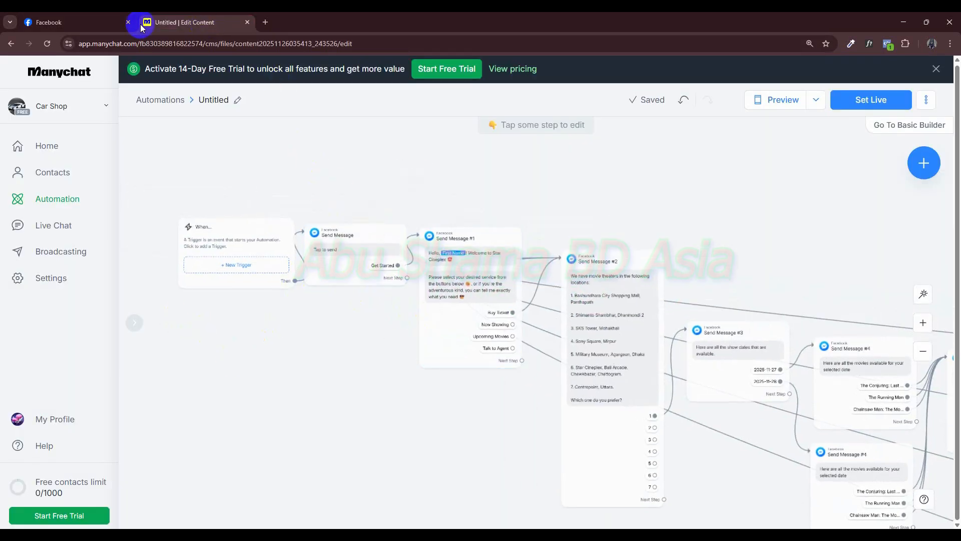
{"action": "left_click", "coordinate": [91, 22]}
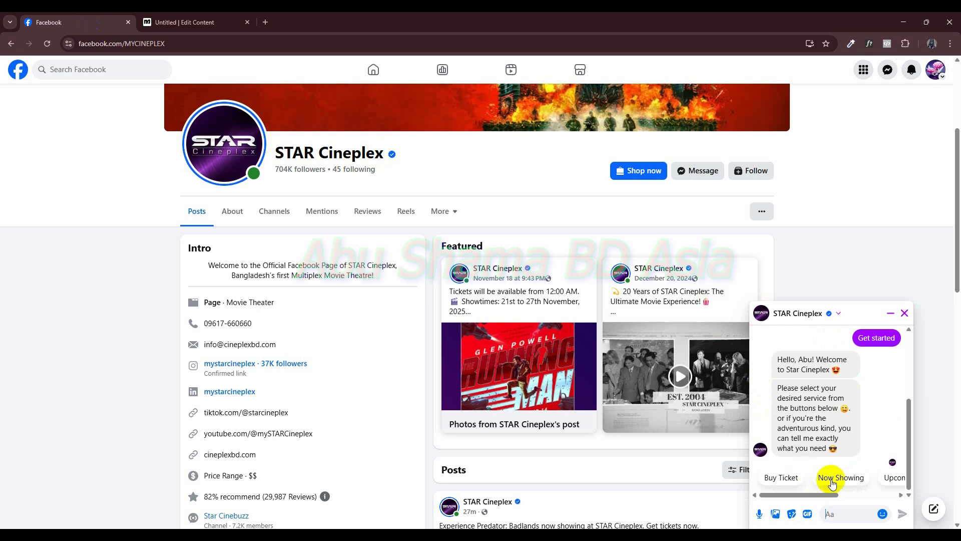
{"action": "left_click", "coordinate": [833, 480]}
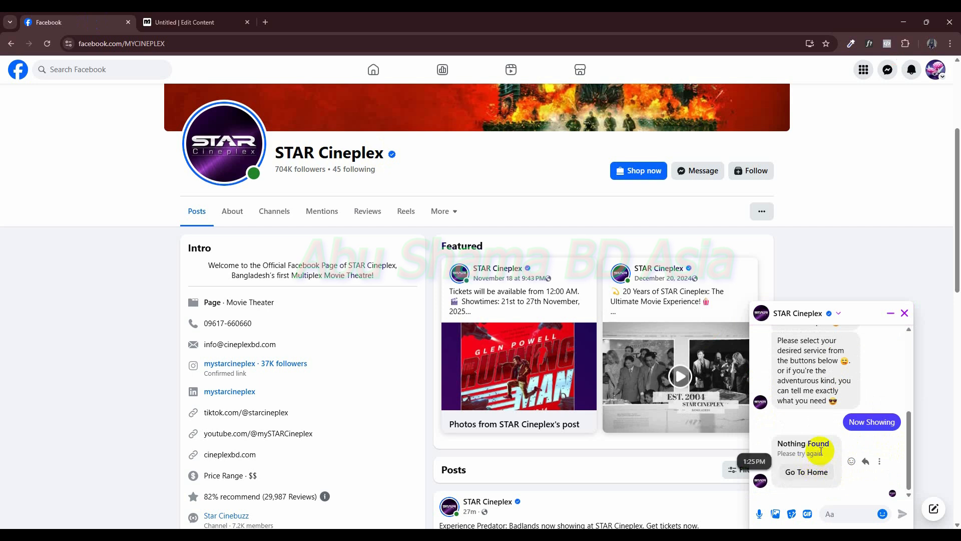
Copy the text "Nothing Found Please try again" from the chatbot's answer to Now Showing.
{"action": "left_click_drag", "start_coordinate": [829, 443], "coordinate": [775, 445]}
{"action": "left_click_drag", "start_coordinate": [777, 453], "coordinate": [827, 454]}
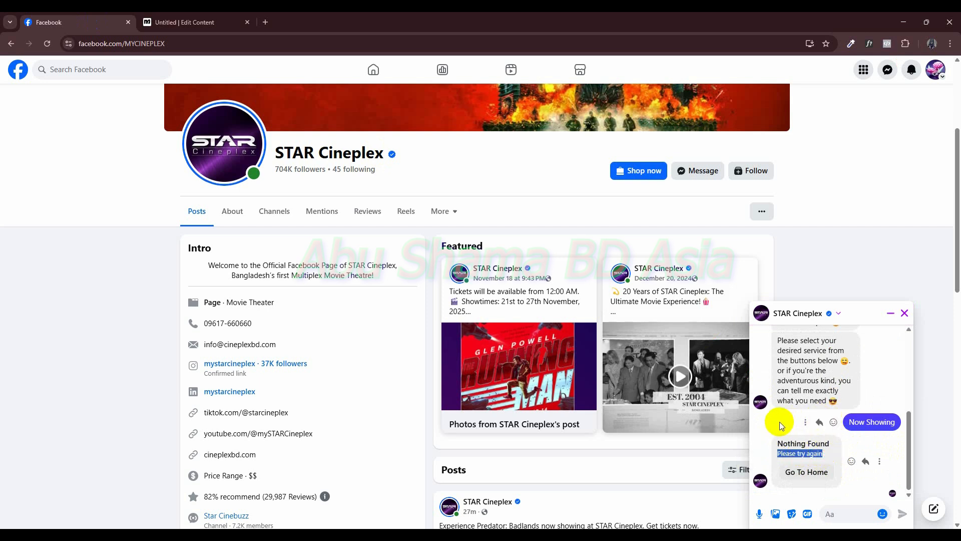
{"action": "left_click_drag", "start_coordinate": [829, 454], "coordinate": [776, 446]}
{"action": "key", "text": "ctrl+c"}
{"action": "right_click", "coordinate": [794, 452]}
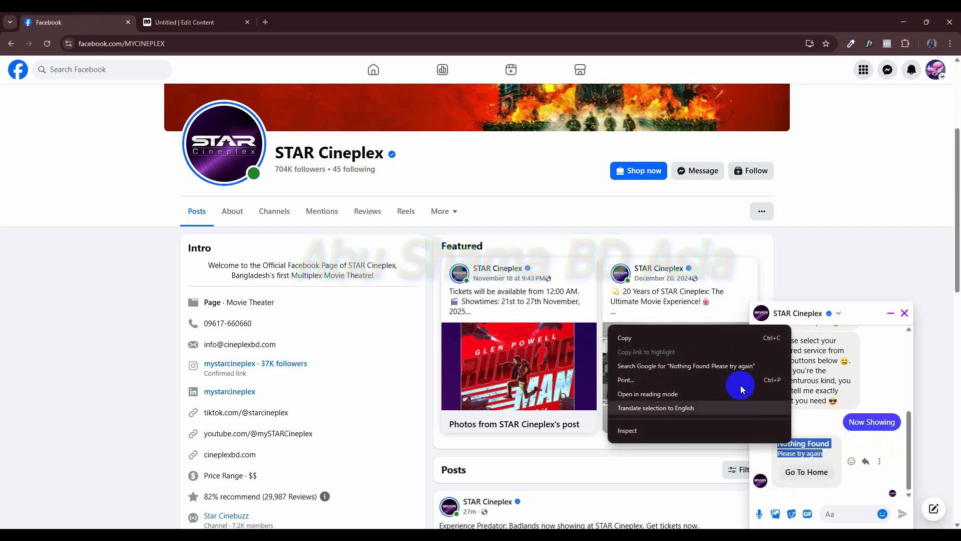
{"action": "left_click", "coordinate": [678, 333]}
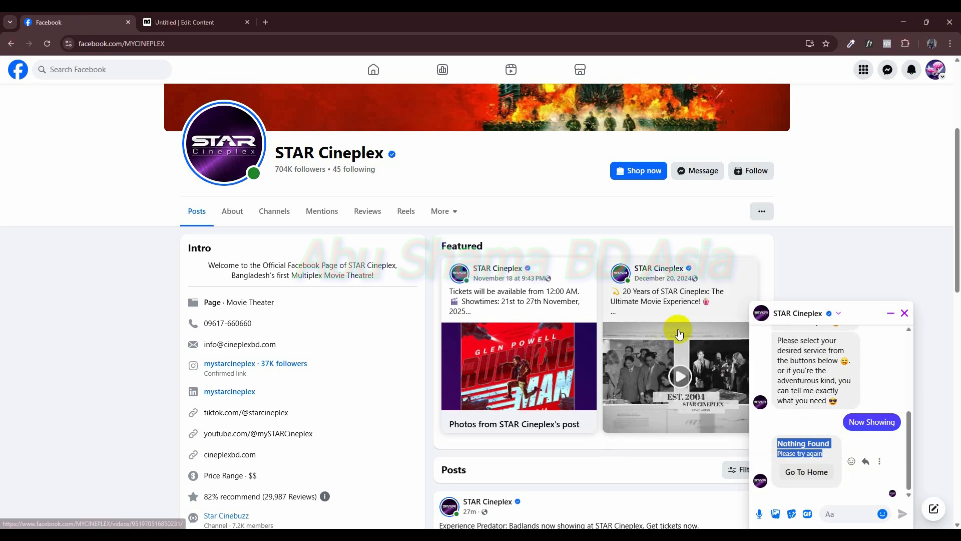
Switch to Manychat and connect the Now Showing option of Send Message #1 to a new Messenger step below Send Message #2.
{"action": "left_click", "coordinate": [186, 22]}
{"action": "left_click_drag", "start_coordinate": [518, 445], "coordinate": [474, 420]}
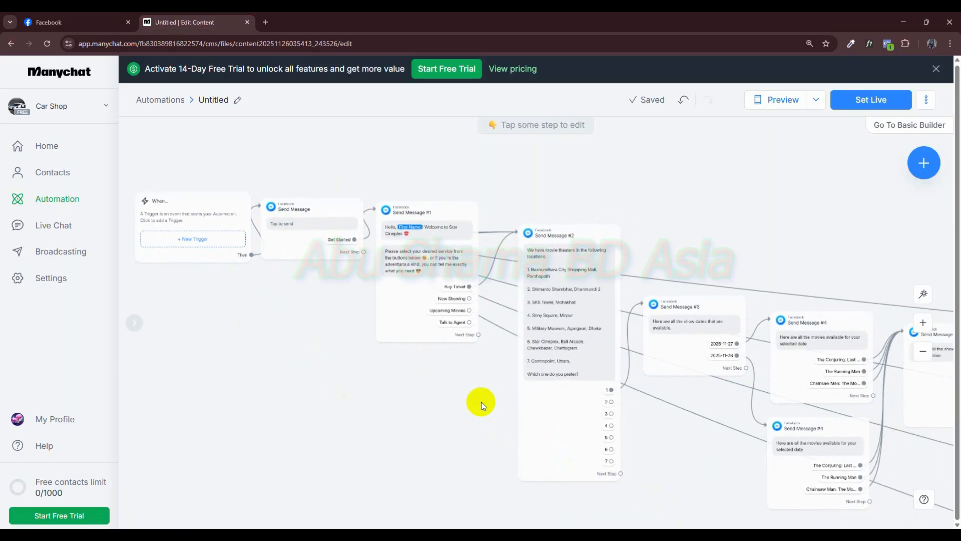
{"action": "left_click", "coordinate": [468, 298]}
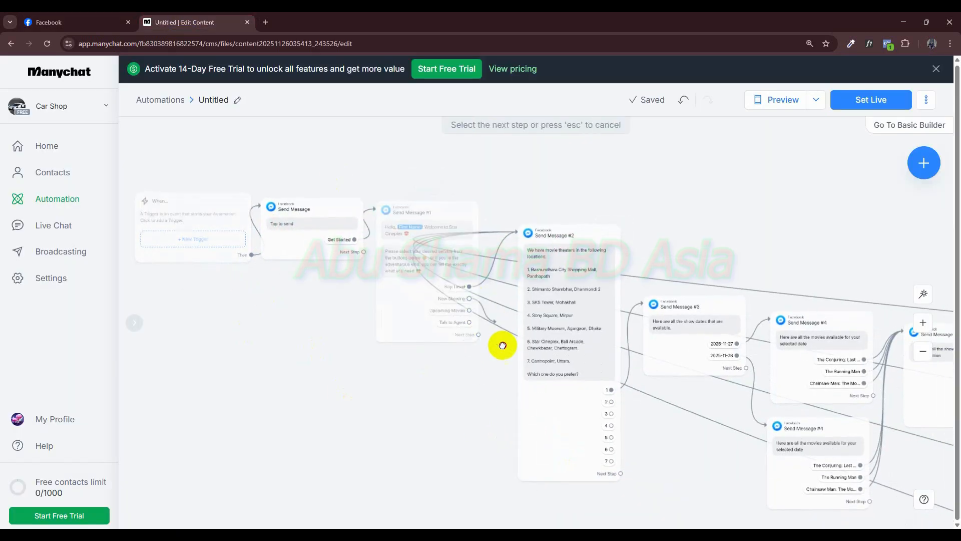
{"action": "scroll", "coordinate": [489, 500], "scroll_direction": "down", "scroll_amount": 2}
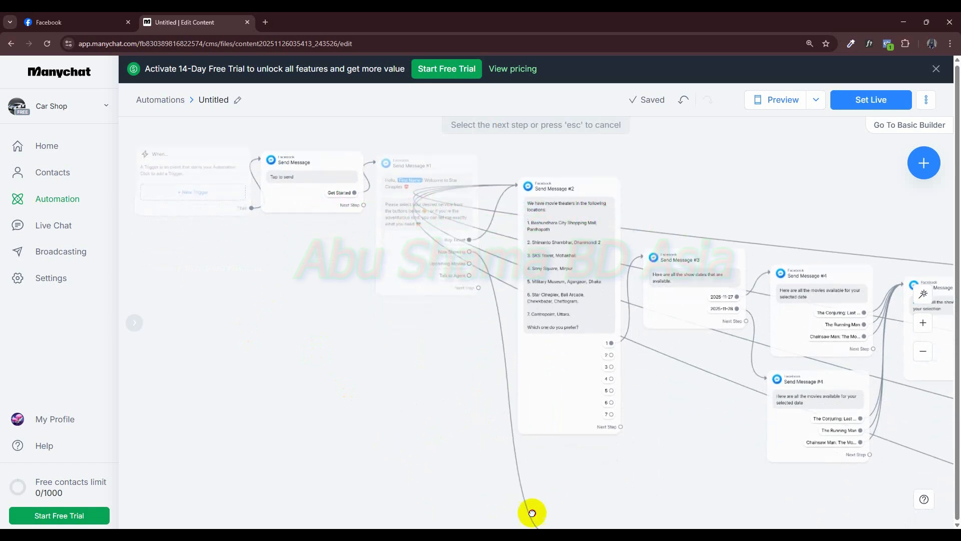
{"action": "left_click", "coordinate": [505, 476]}
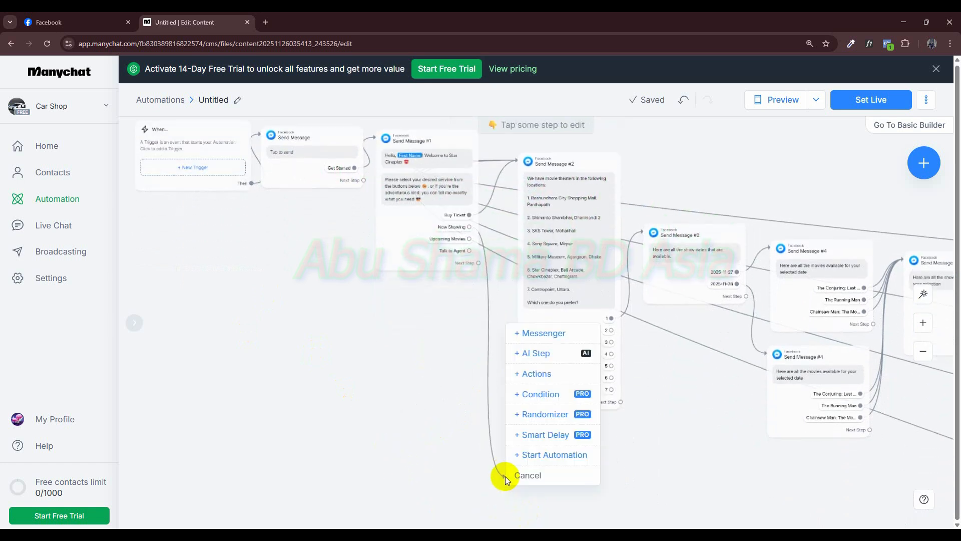
{"action": "left_click", "coordinate": [545, 338]}
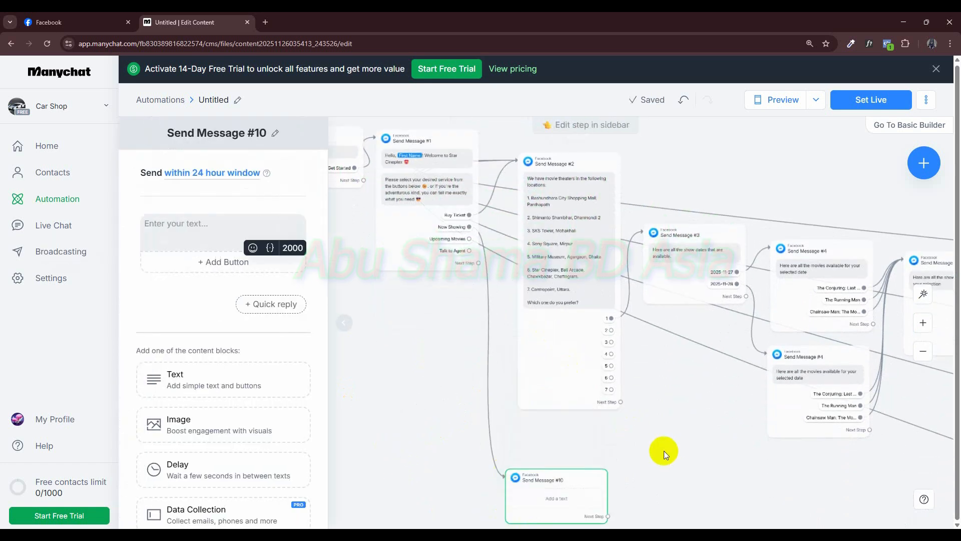
Paste "Nothing Found Please try again" as the text of the new Send Message #10 step.
{"action": "left_click", "coordinate": [221, 236]}
{"action": "right_click", "coordinate": [215, 228]}
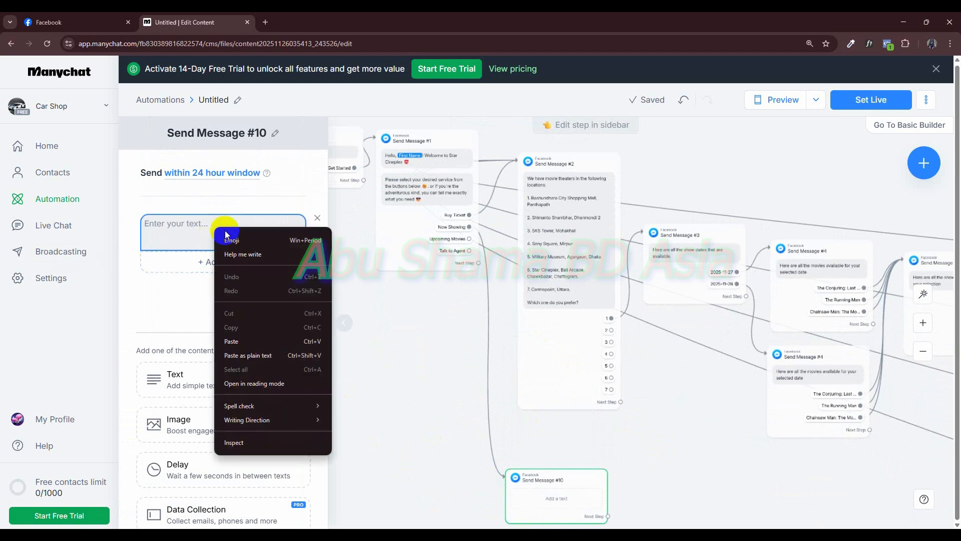
{"action": "left_click", "coordinate": [242, 341]}
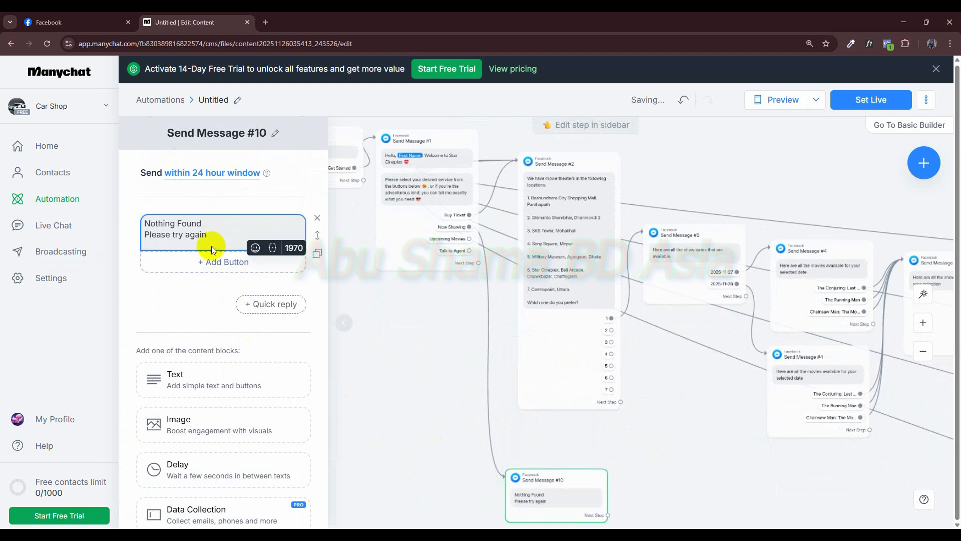
{"action": "left_click_drag", "start_coordinate": [207, 235], "coordinate": [144, 238]}
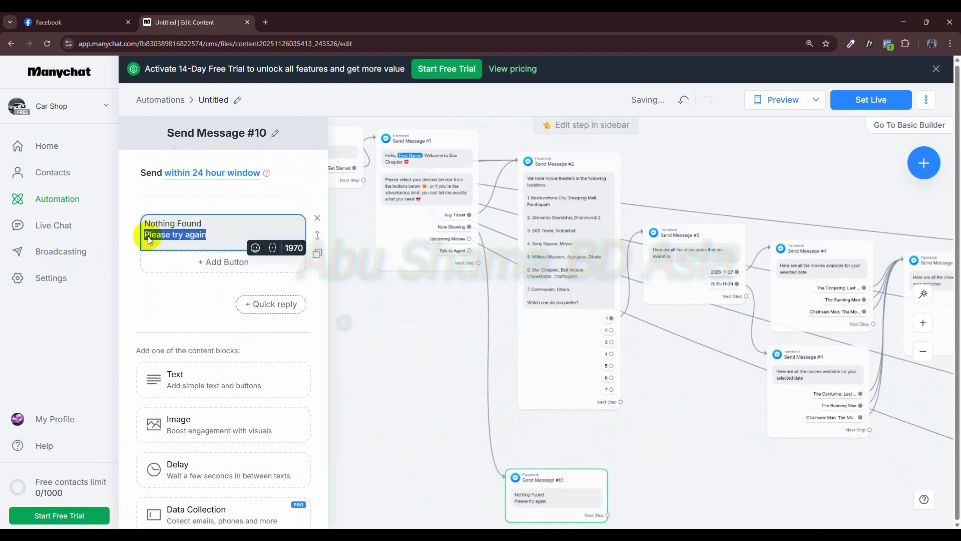
{"action": "right_click", "coordinate": [148, 235]}
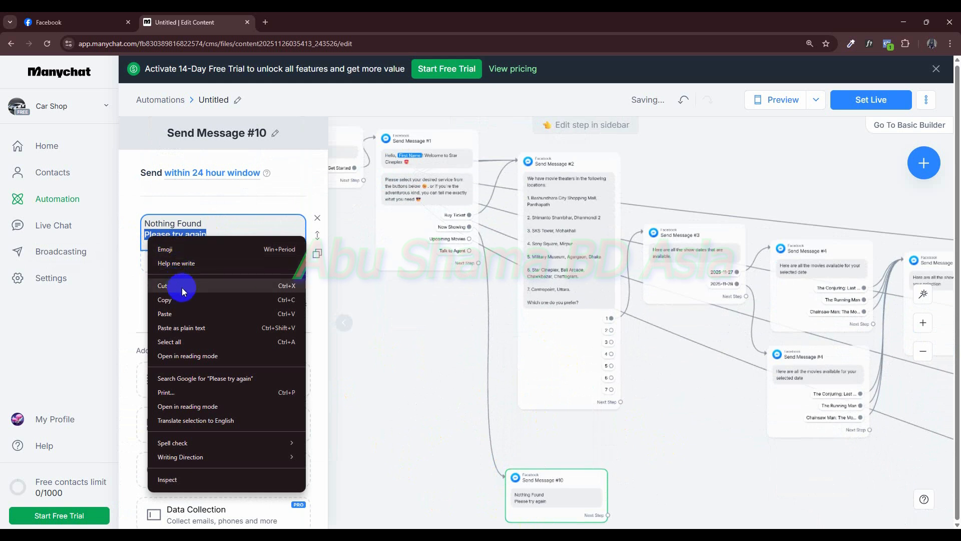
{"action": "left_click", "coordinate": [270, 202]}
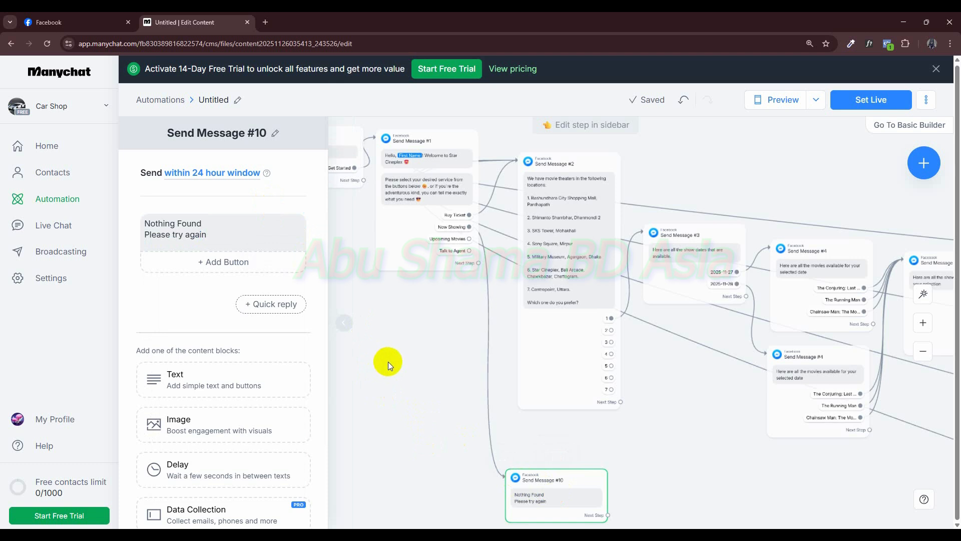
{"action": "left_click_drag", "start_coordinate": [395, 359], "coordinate": [363, 326]}
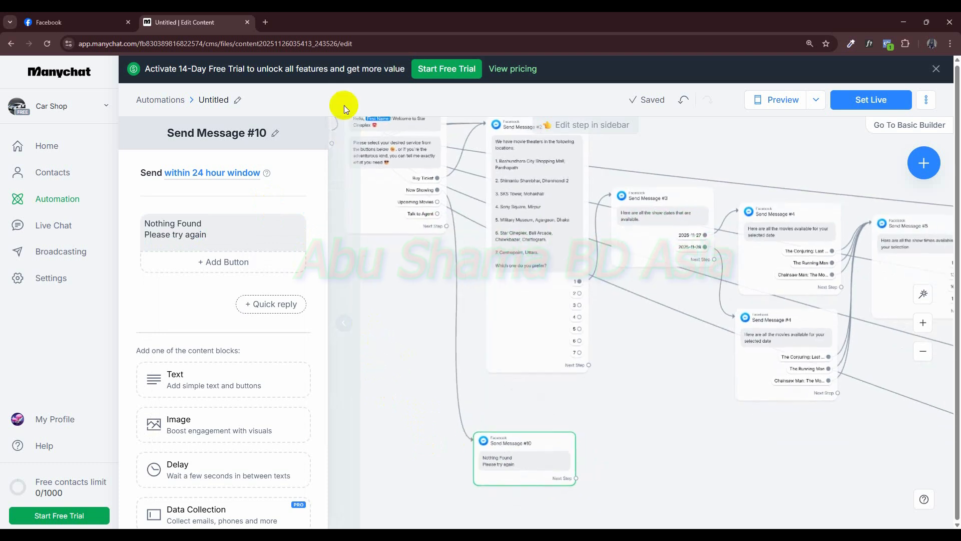
Try Go To Home in the Facebook chat, and add a button under the Nothing Found text in Manychat.
{"action": "left_click", "coordinate": [78, 23]}
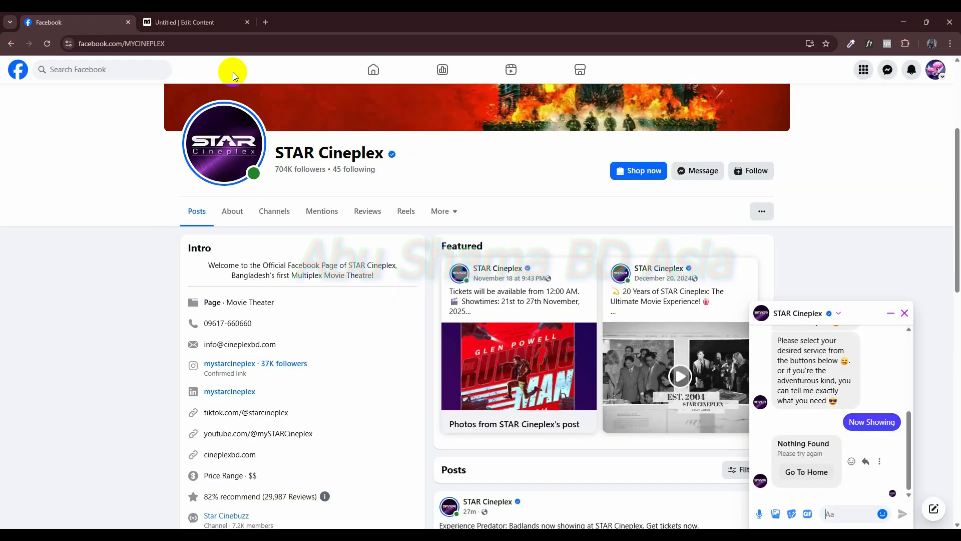
{"action": "left_click", "coordinate": [821, 474]}
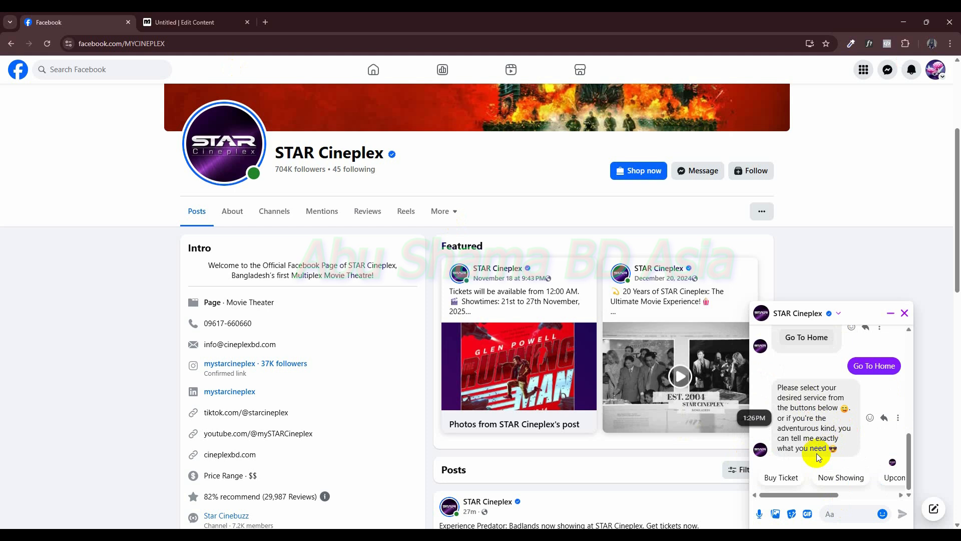
{"action": "left_click", "coordinate": [185, 21]}
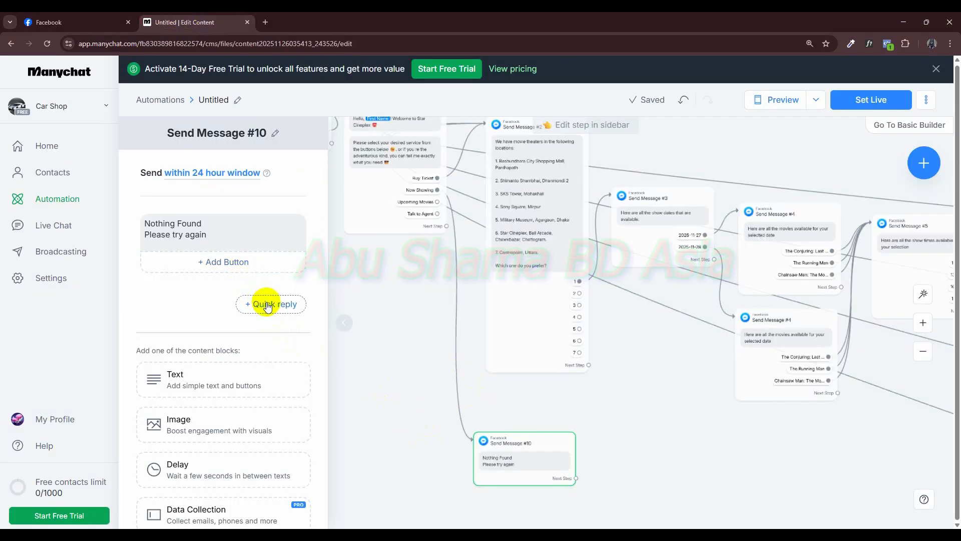
{"action": "left_click", "coordinate": [241, 265]}
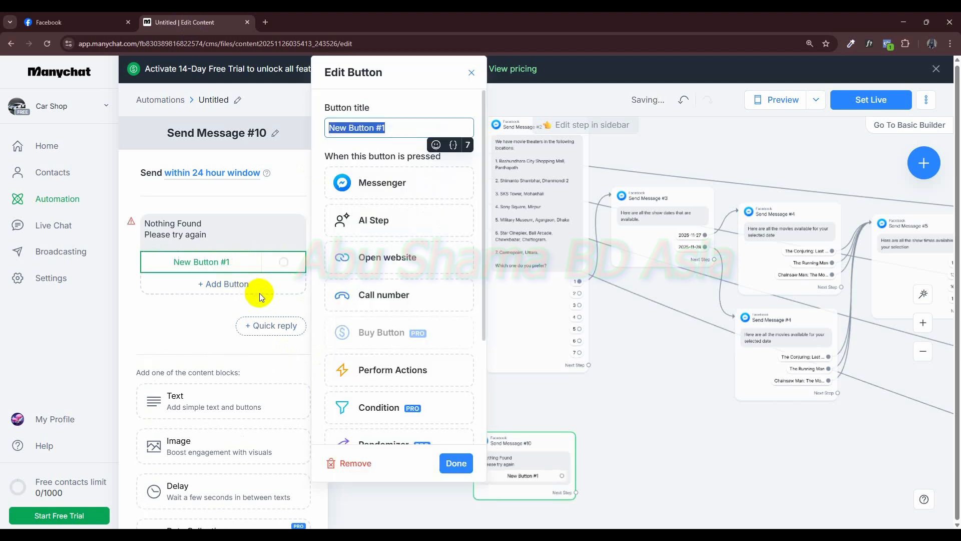
Check the wording of the Go To Home button in the Facebook chat and return to the Manychat button editor.
{"action": "left_click", "coordinate": [95, 22]}
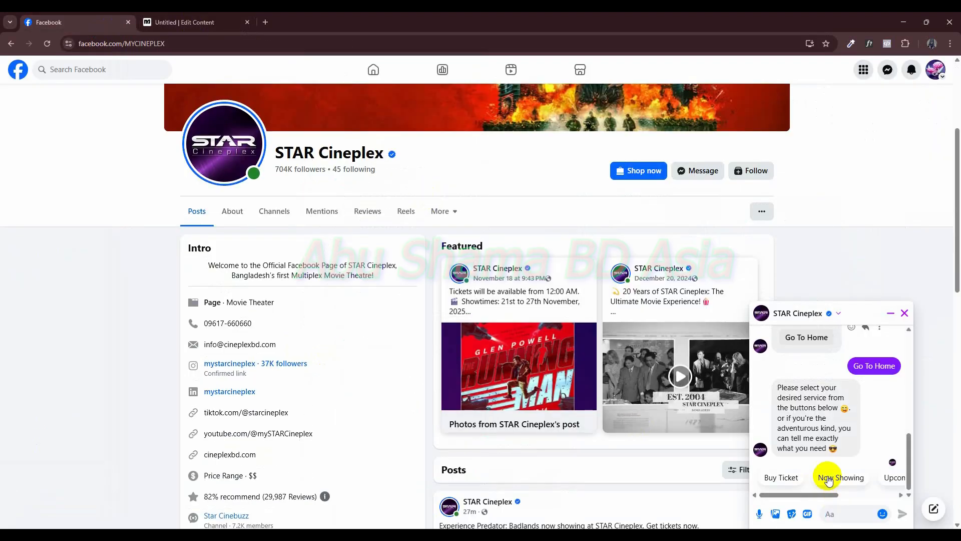
{"action": "right_click", "coordinate": [820, 354]}
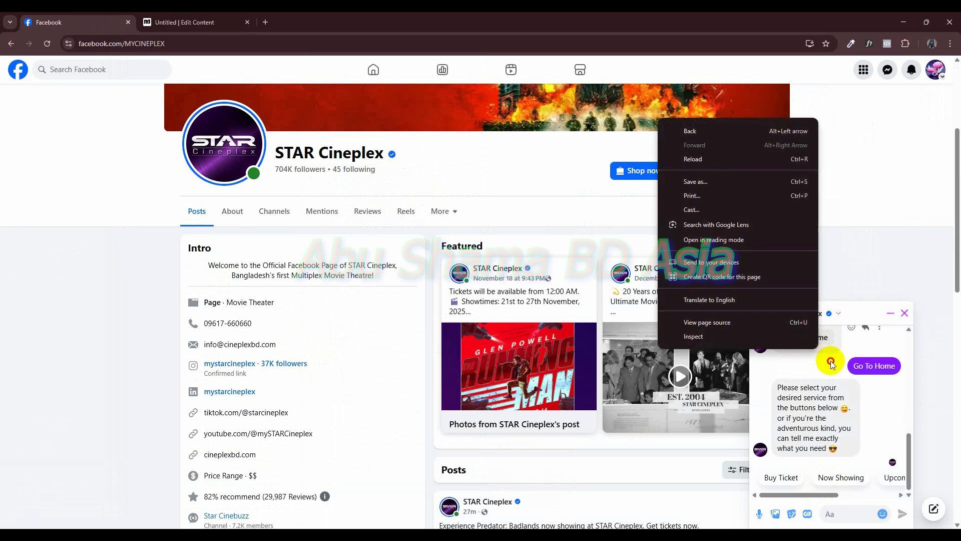
{"action": "left_click", "coordinate": [833, 361]}
{"action": "left_click", "coordinate": [782, 336]}
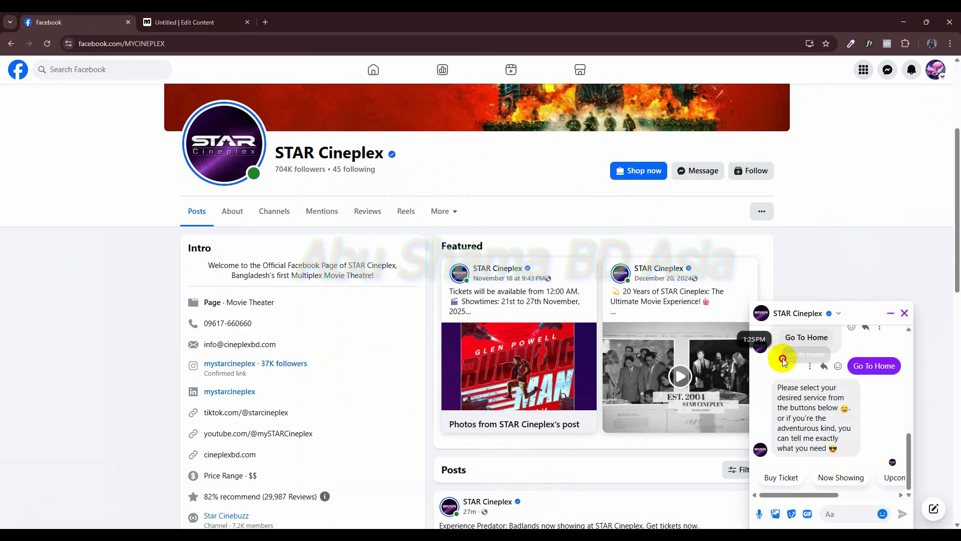
{"action": "left_click", "coordinate": [180, 22]}
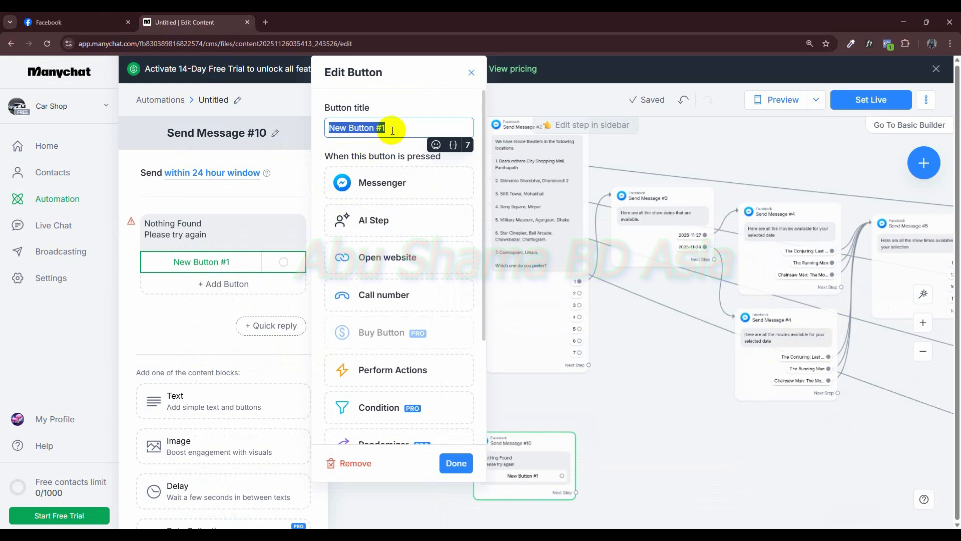
Title the new button "Go To Home" and move the Send Message #10 step to below Send Message #1.
{"action": "type", "text": "Go To"}
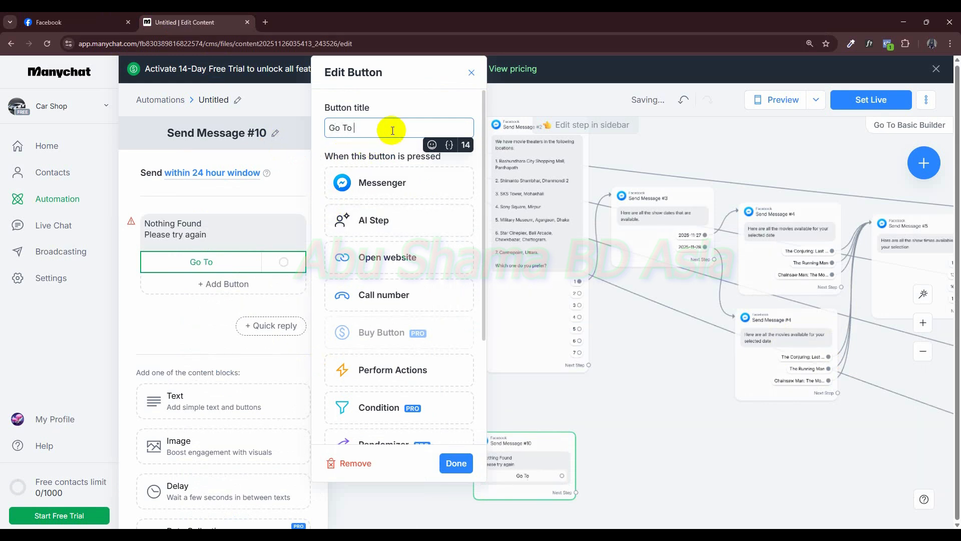
{"action": "type", "text": " Home"}
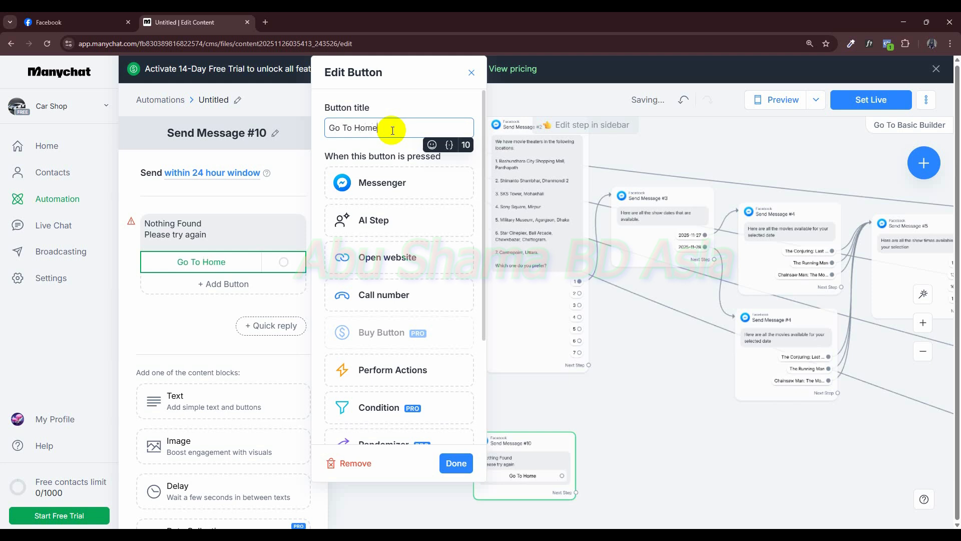
{"action": "left_click", "coordinate": [213, 314]}
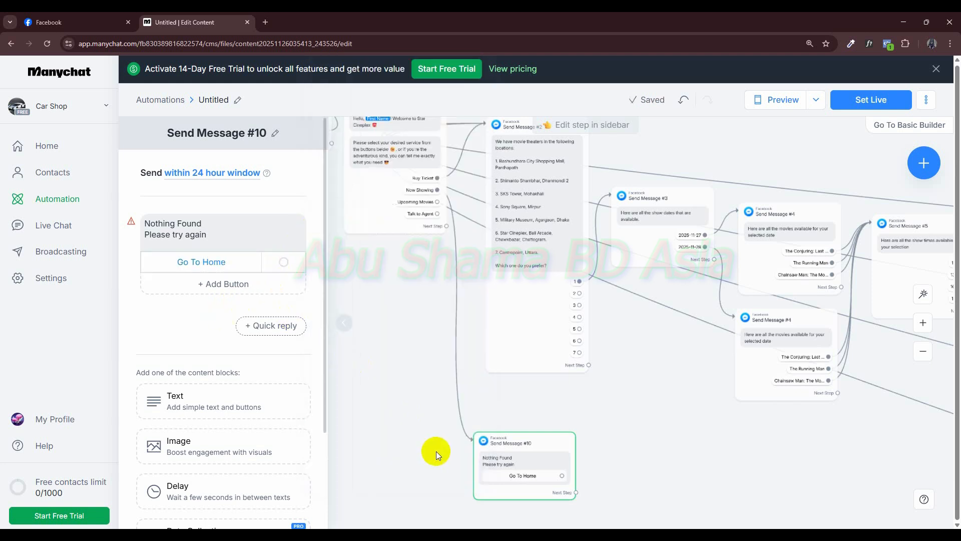
{"action": "left_click_drag", "start_coordinate": [551, 444], "coordinate": [468, 403]}
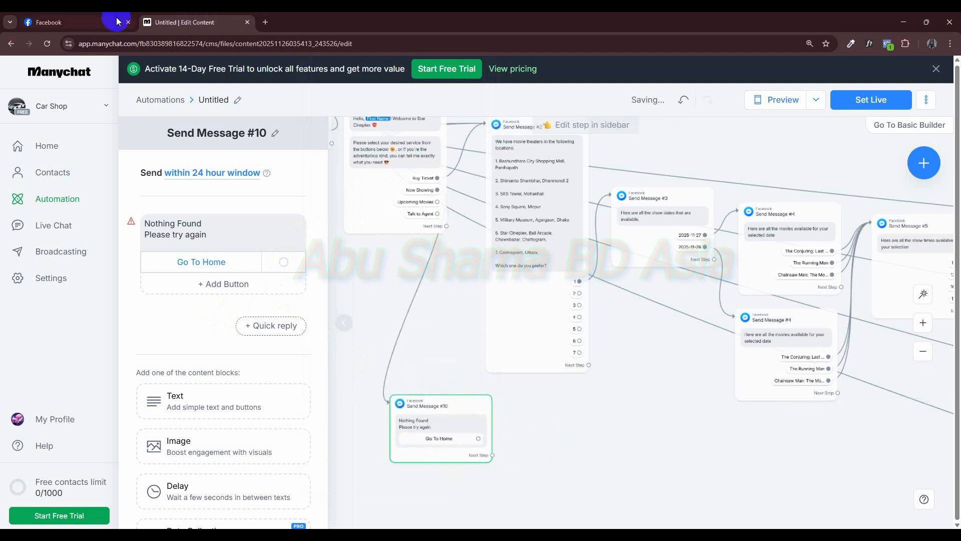
Copy the "Please select your desired service" reply from the Facebook chat and return to Manychat.
{"action": "left_click", "coordinate": [99, 19]}
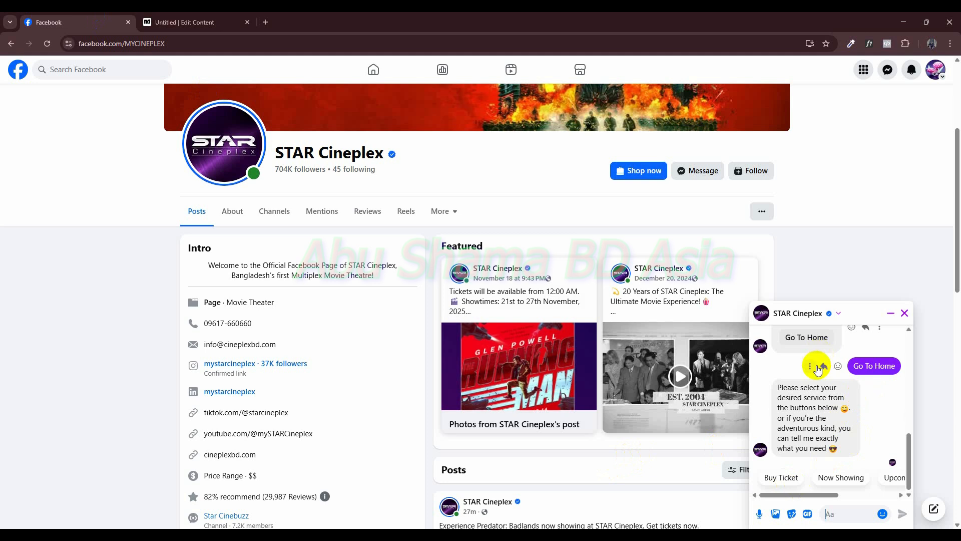
{"action": "scroll", "coordinate": [842, 389], "scroll_direction": "up", "scroll_amount": 1}
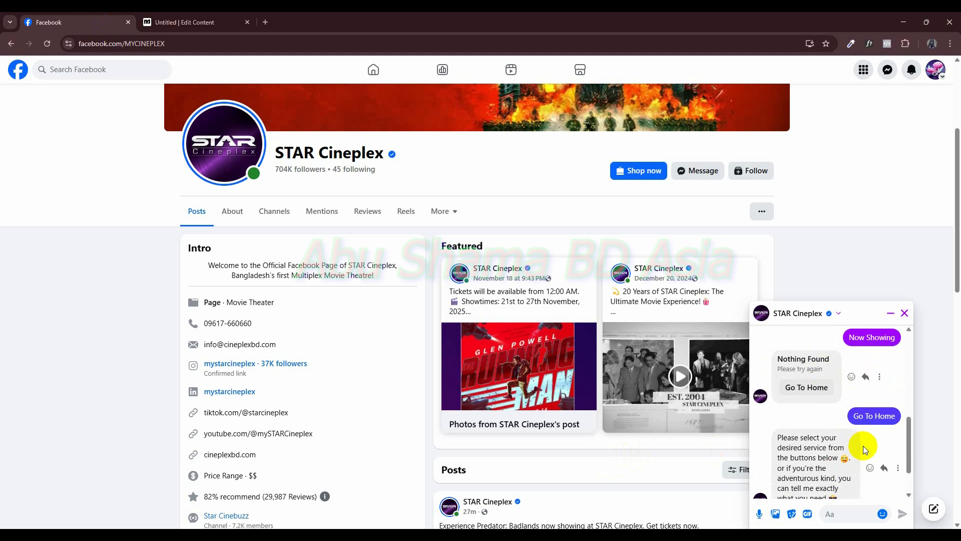
{"action": "scroll", "coordinate": [863, 446], "scroll_direction": "down", "scroll_amount": 1}
{"action": "triple_click", "coordinate": [805, 438]}
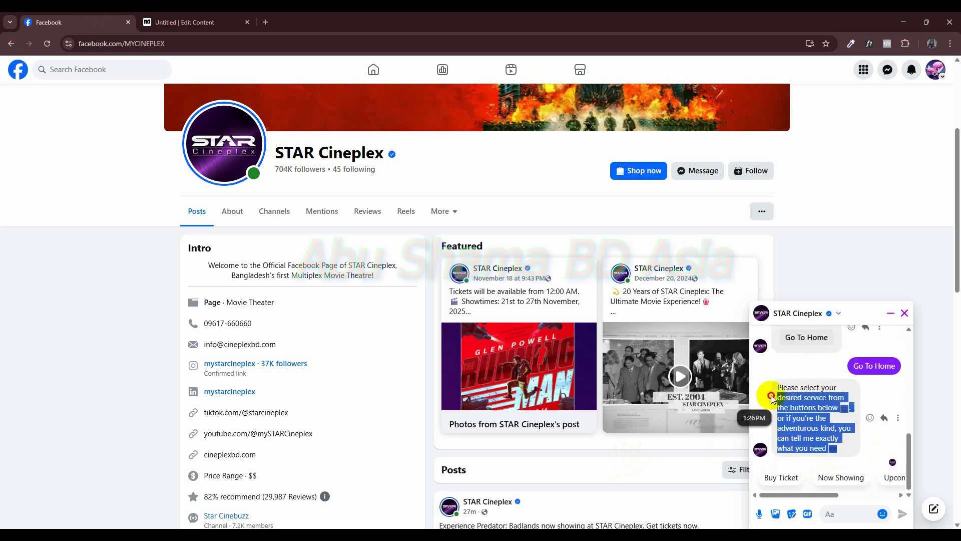
{"action": "right_click", "coordinate": [807, 405]}
{"action": "left_click", "coordinate": [741, 414]}
{"action": "left_click", "coordinate": [185, 22]}
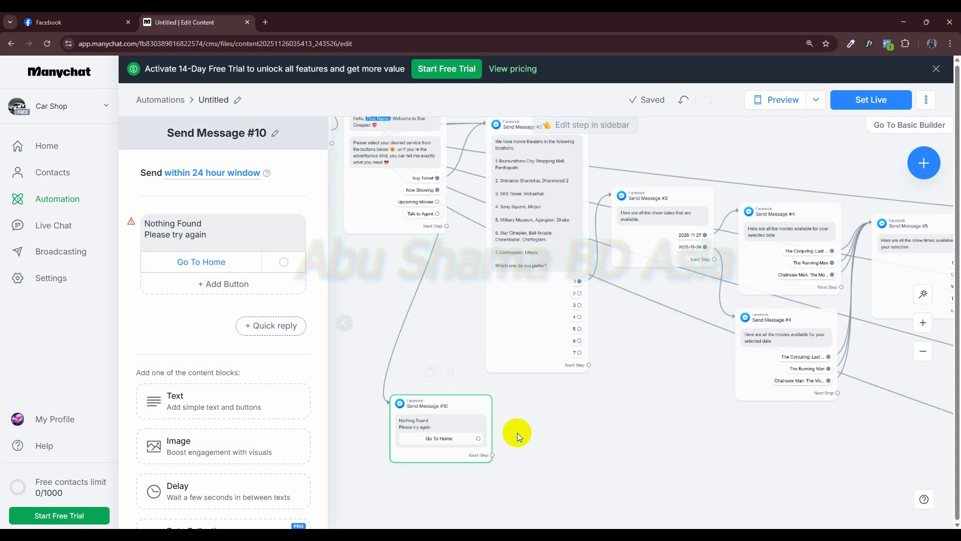
Connect Go To Home in Send Message #10 to a new Messenger step and paste the copied service-selection text into it.
{"action": "left_click_drag", "start_coordinate": [520, 442], "coordinate": [572, 470]}
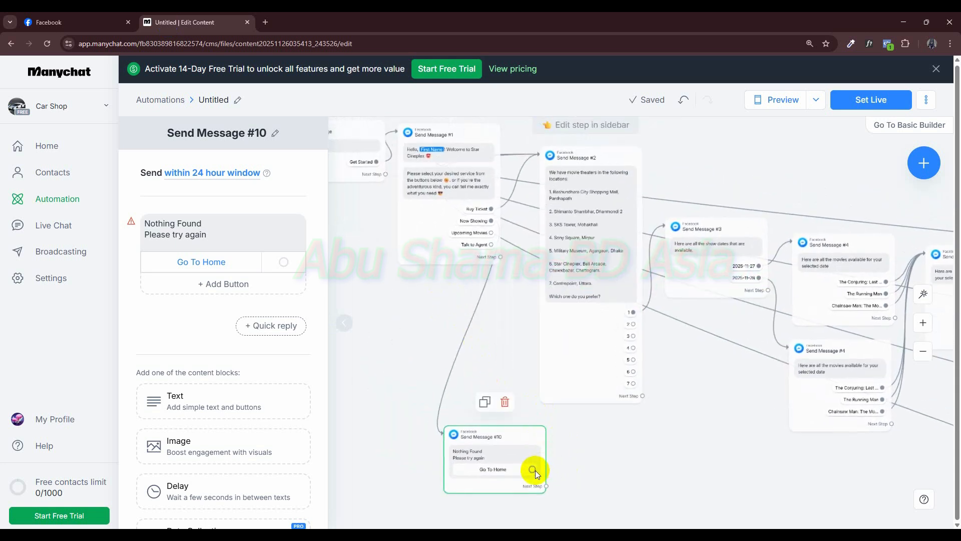
{"action": "left_click_drag", "start_coordinate": [521, 440], "coordinate": [446, 349]}
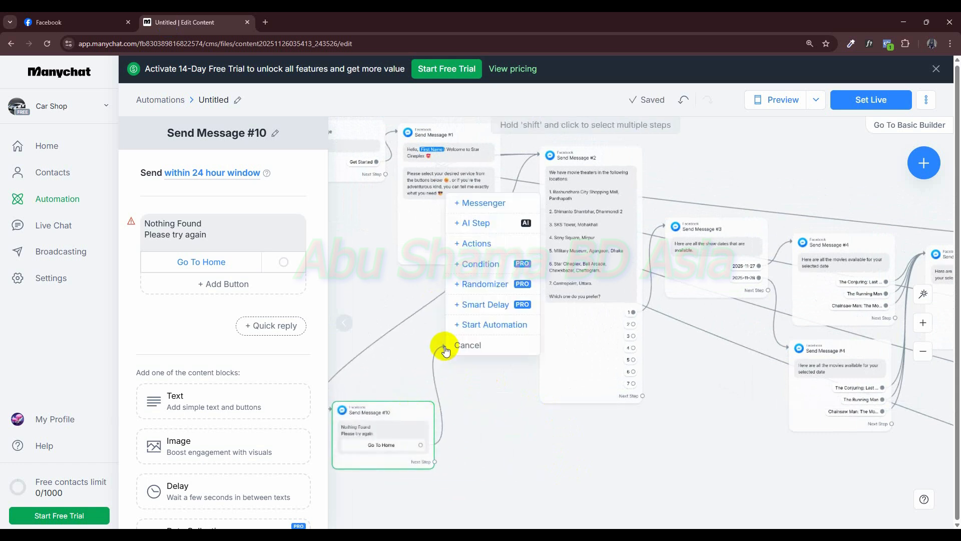
{"action": "left_click", "coordinate": [482, 205]}
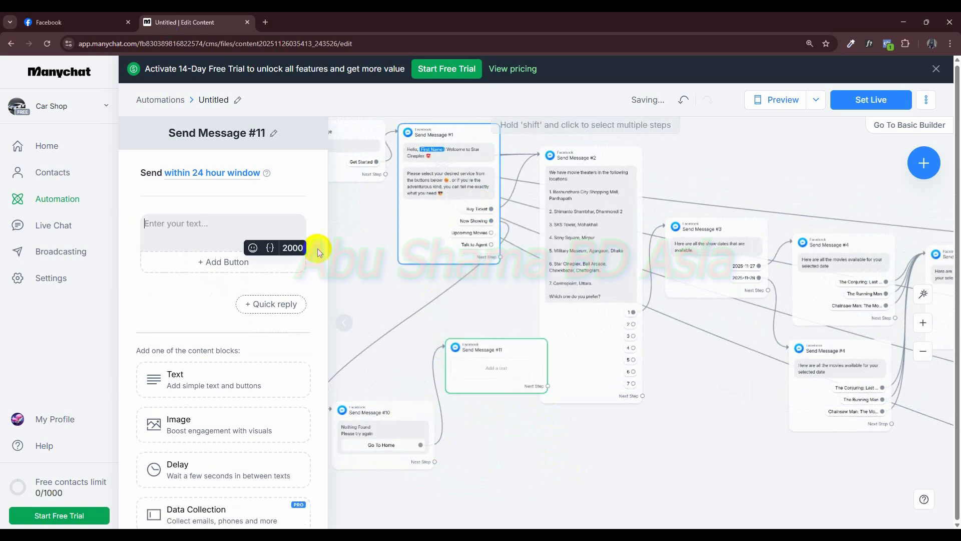
{"action": "right_click", "coordinate": [205, 229]}
{"action": "left_click", "coordinate": [239, 343]}
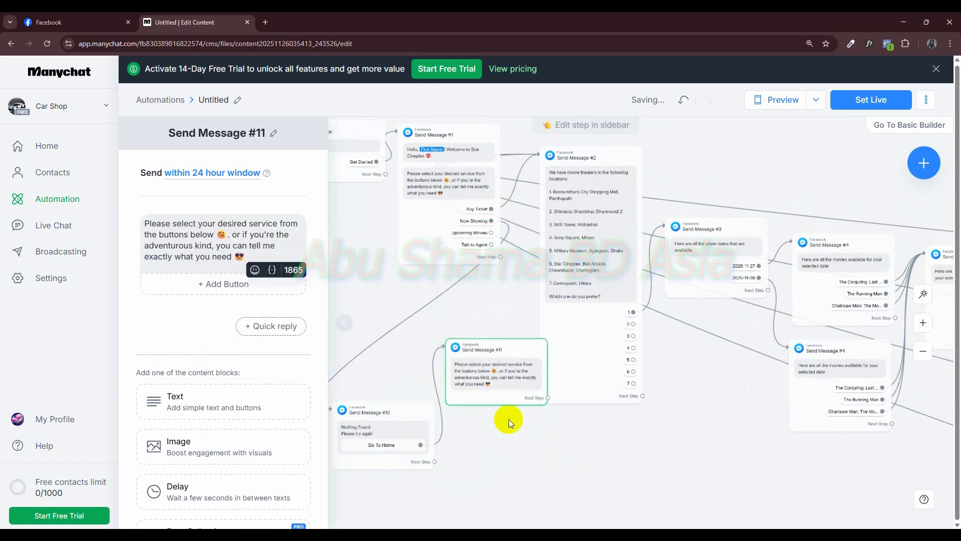
Delete the Send Message #11 step and close the Get Started quick reply editor.
{"action": "left_click_drag", "start_coordinate": [510, 349], "coordinate": [486, 332]}
{"action": "left_click", "coordinate": [480, 294]}
{"action": "left_click", "coordinate": [598, 127]}
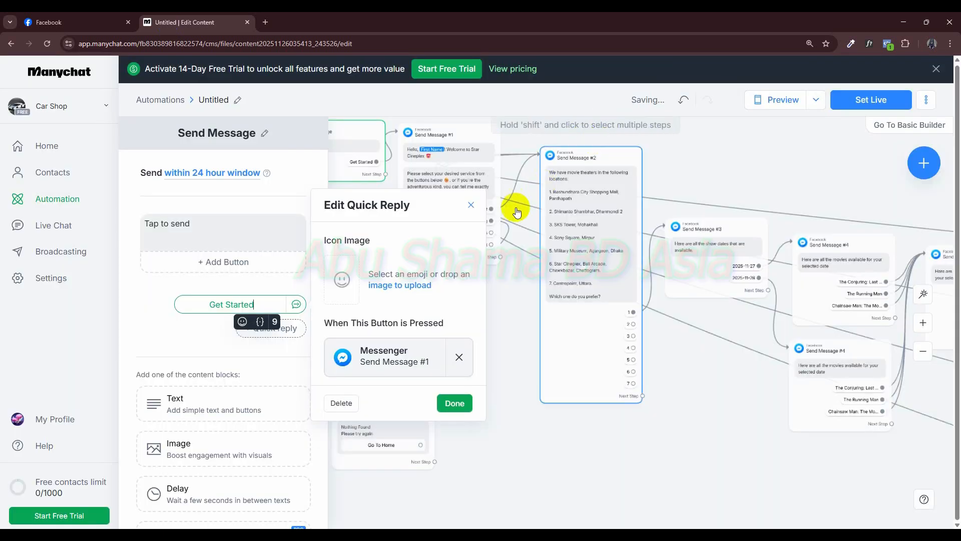
{"action": "left_click", "coordinate": [460, 403]}
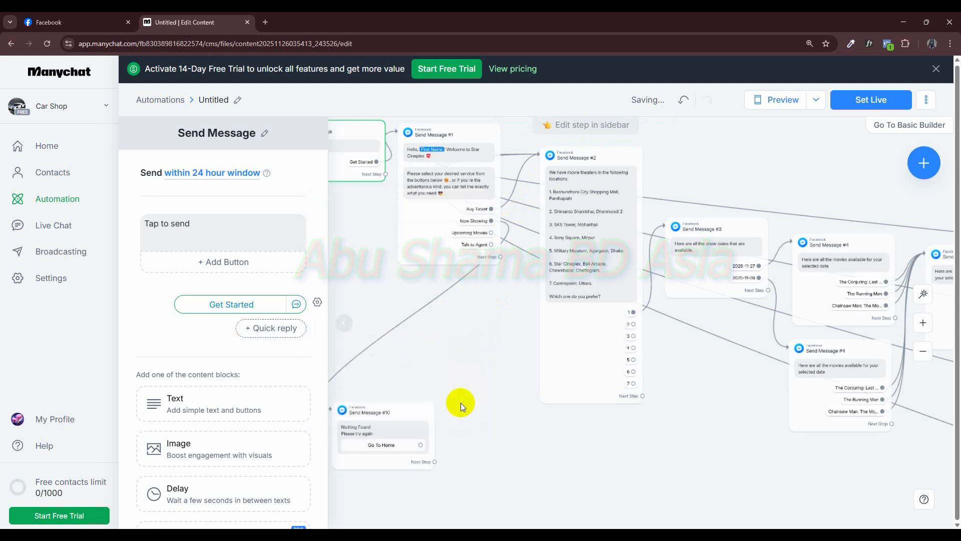
{"action": "left_click", "coordinate": [446, 221]}
{"action": "right_click", "coordinate": [450, 227]}
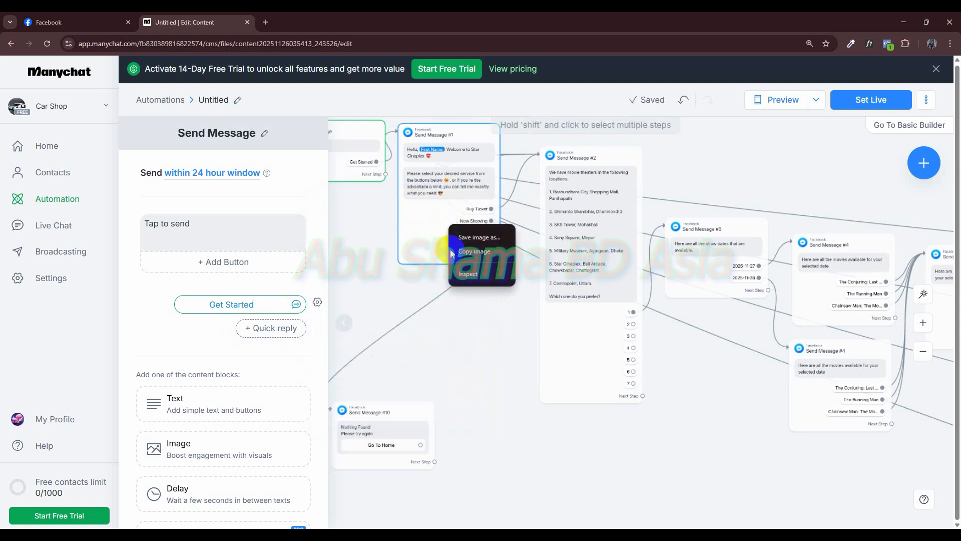
{"action": "left_click", "coordinate": [468, 250]}
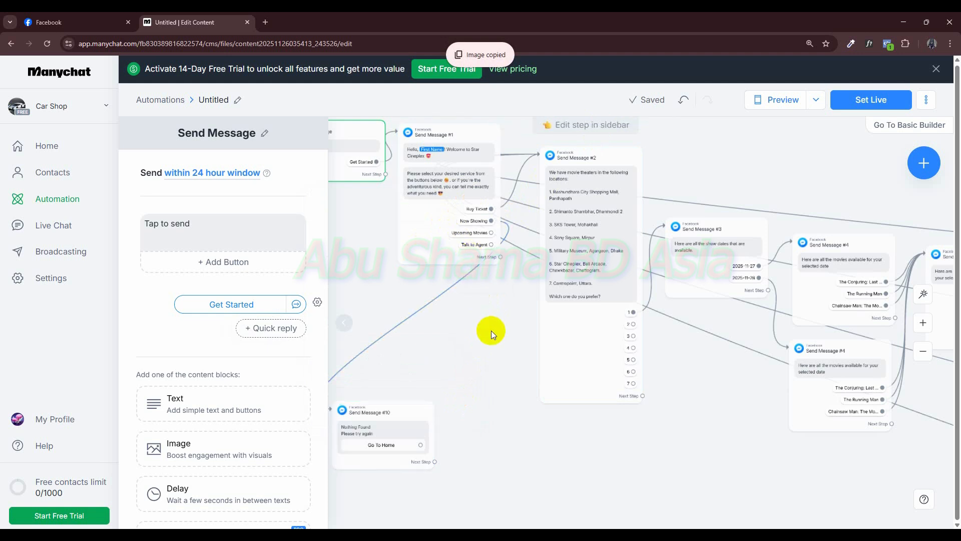
Duplicate the Send Message #1 step and arrange the copy and Send Message #10 side by side below the original.
{"action": "scroll", "coordinate": [492, 331], "scroll_direction": "up", "scroll_amount": 2}
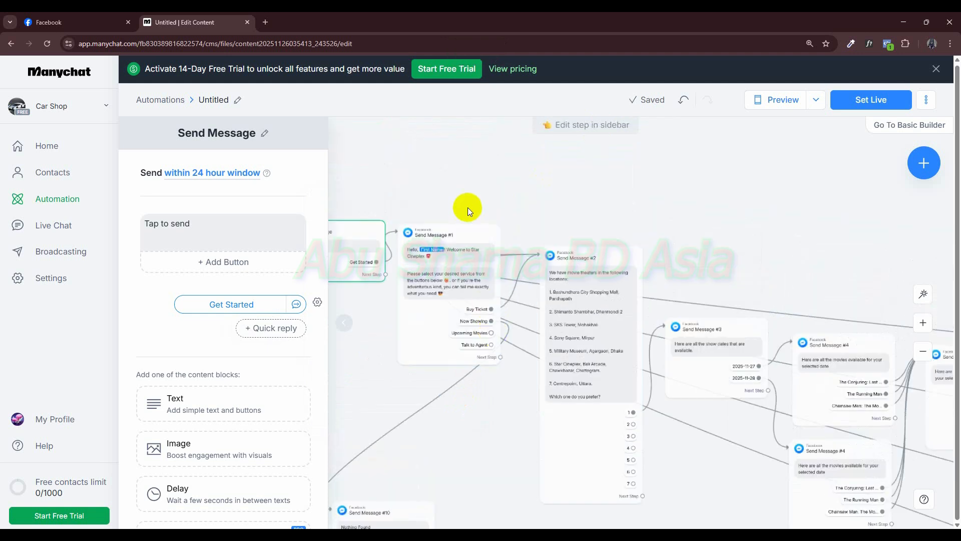
{"action": "left_click", "coordinate": [454, 270]}
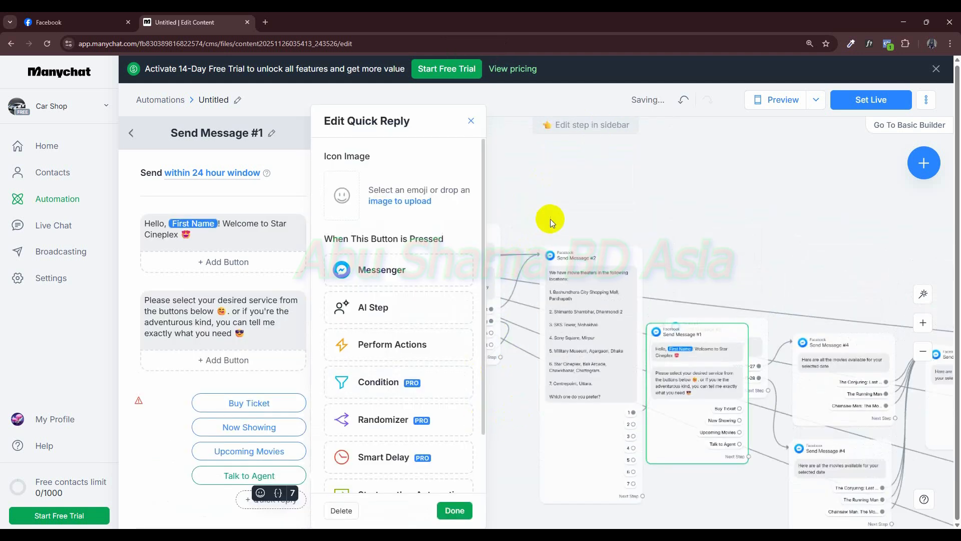
{"action": "left_click", "coordinate": [783, 131]}
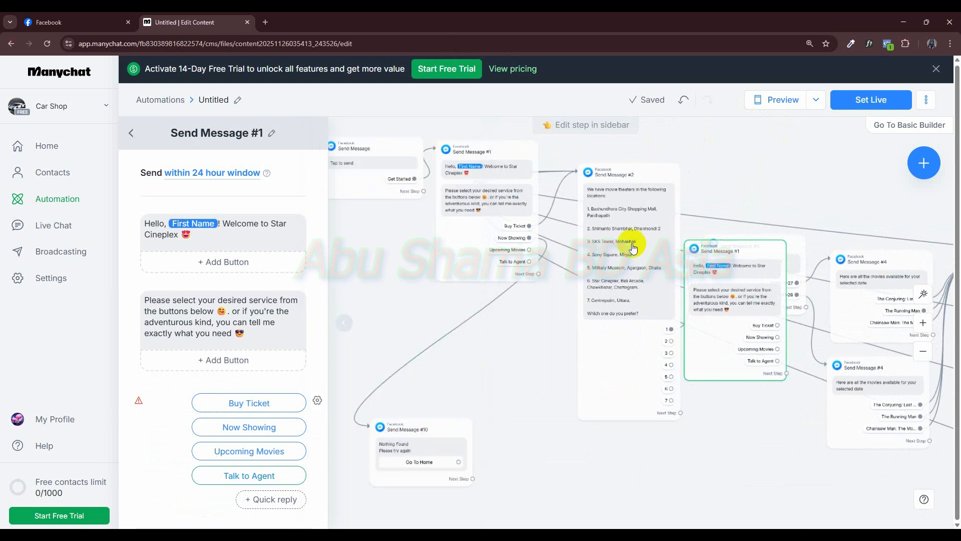
{"action": "left_click_drag", "start_coordinate": [839, 302], "coordinate": [622, 354]}
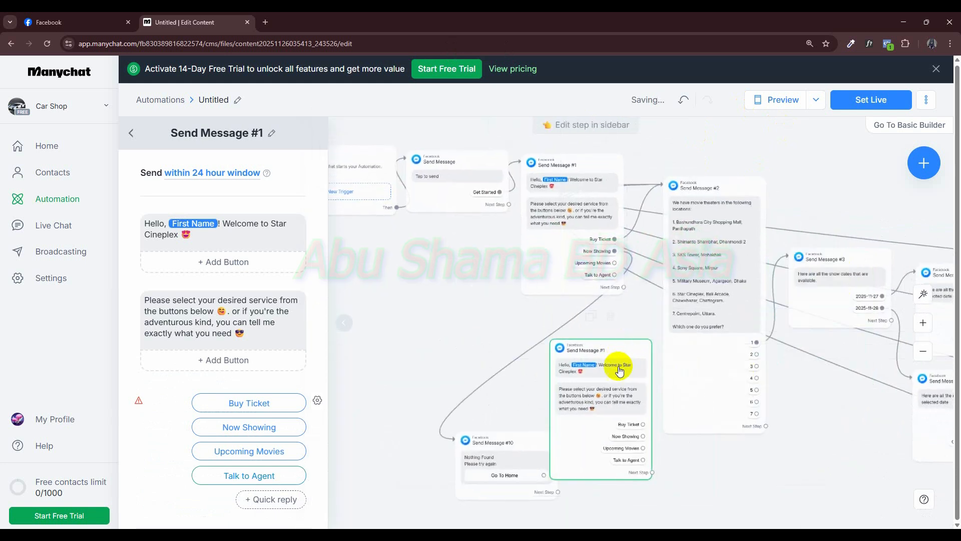
{"action": "left_click_drag", "start_coordinate": [515, 442], "coordinate": [498, 441]}
Delete the "Welcome to Star Cineplex" greeting text block from the duplicated Send Message #1.
{"action": "mouse_move", "coordinate": [208, 242]}
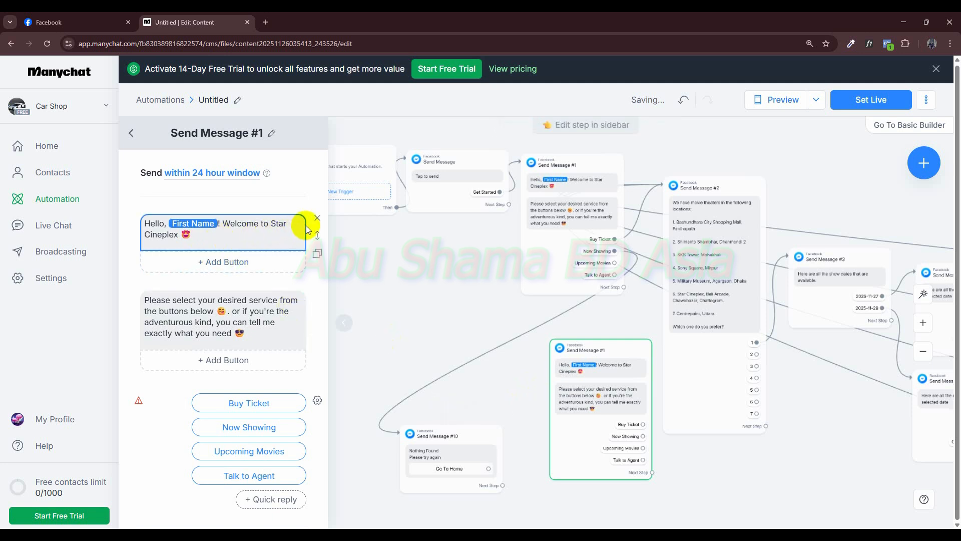
{"action": "left_click", "coordinate": [318, 218]}
{"action": "left_click", "coordinate": [573, 139]}
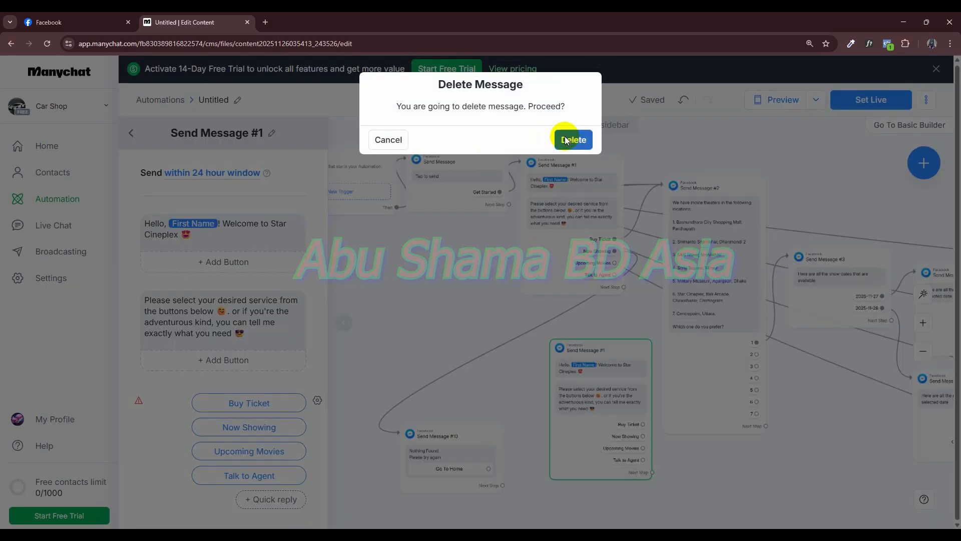
Connect Go To Home in Send Message #10 to the duplicated Send Message #1, and the duplicate's Buy Ticket option to Send Message #2.
{"action": "left_click_drag", "start_coordinate": [489, 467], "coordinate": [546, 406]}
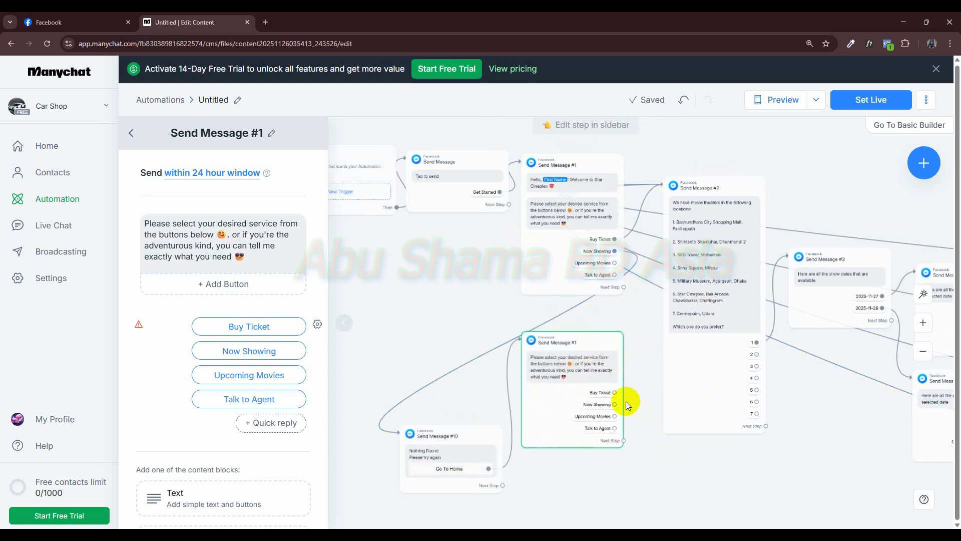
{"action": "left_click_drag", "start_coordinate": [616, 393], "coordinate": [668, 350]}
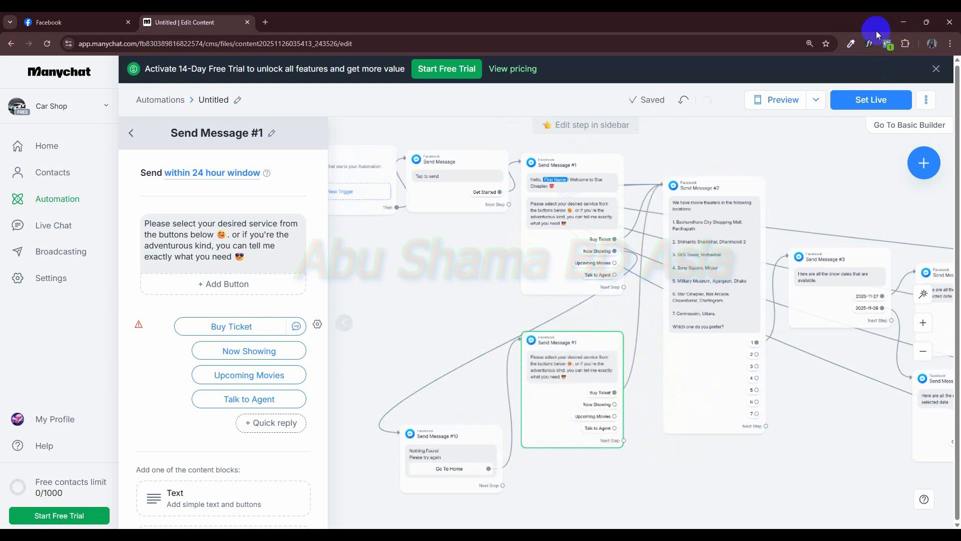
Preview the automation and run through Get Started, Now Showing and Go To Home.
{"action": "left_click", "coordinate": [788, 101]}
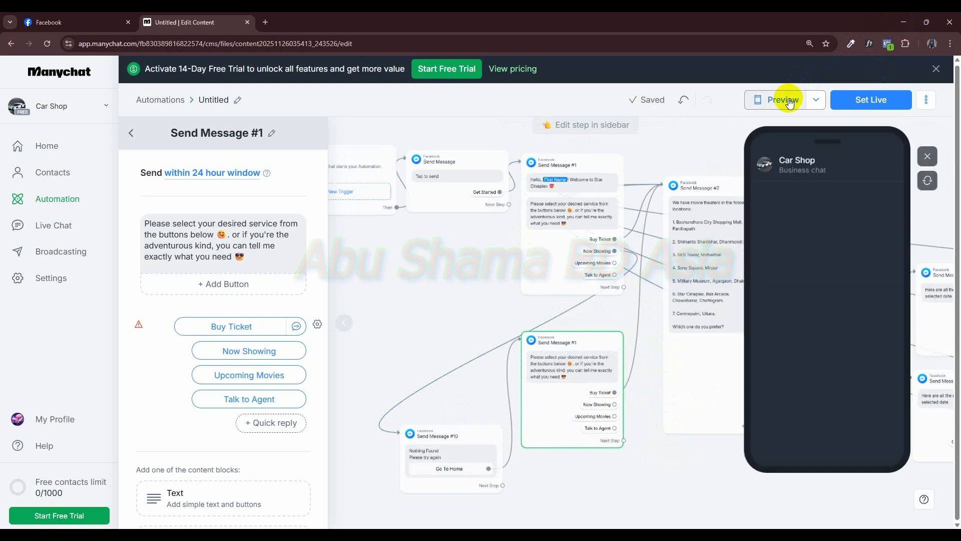
{"action": "left_click", "coordinate": [794, 228]}
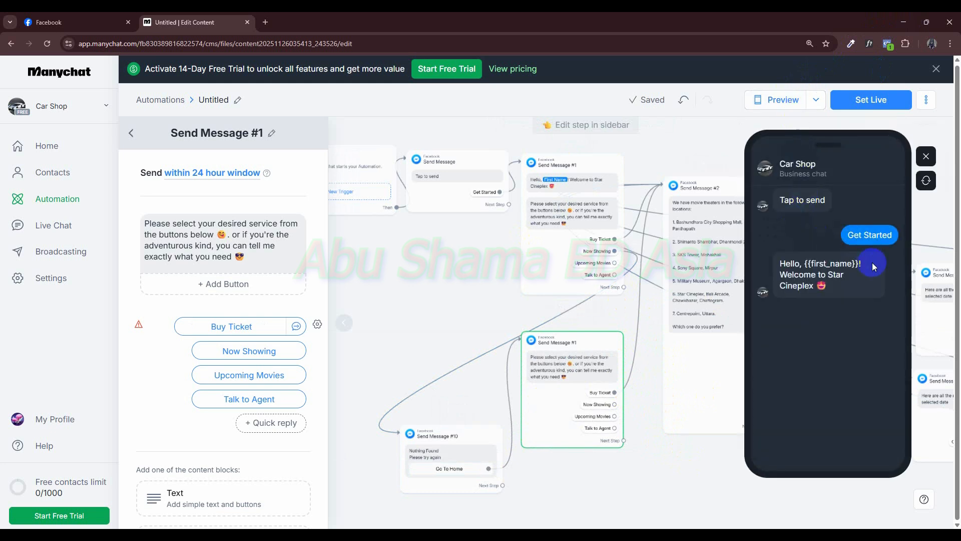
{"action": "left_click", "coordinate": [791, 408]}
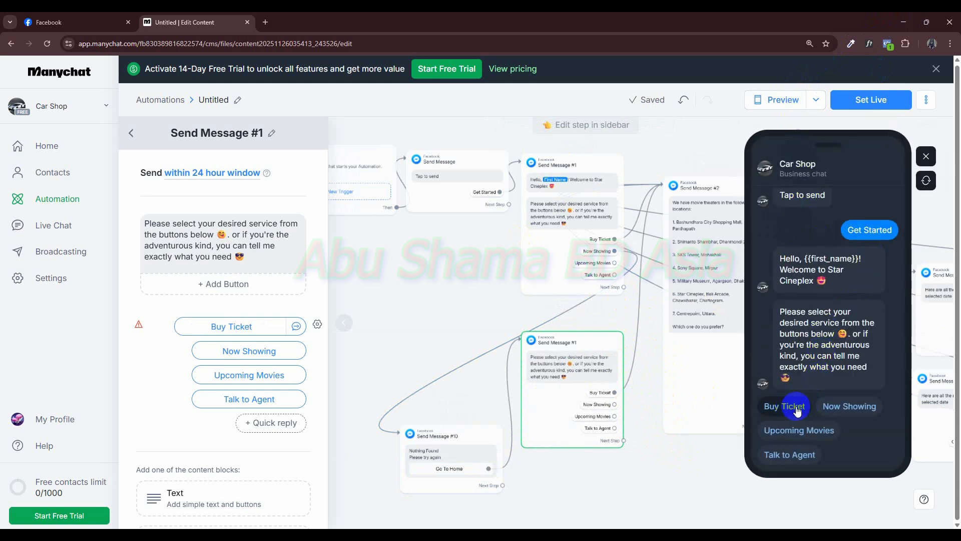
{"action": "left_click", "coordinate": [843, 409]}
{"action": "left_click", "coordinate": [821, 449]}
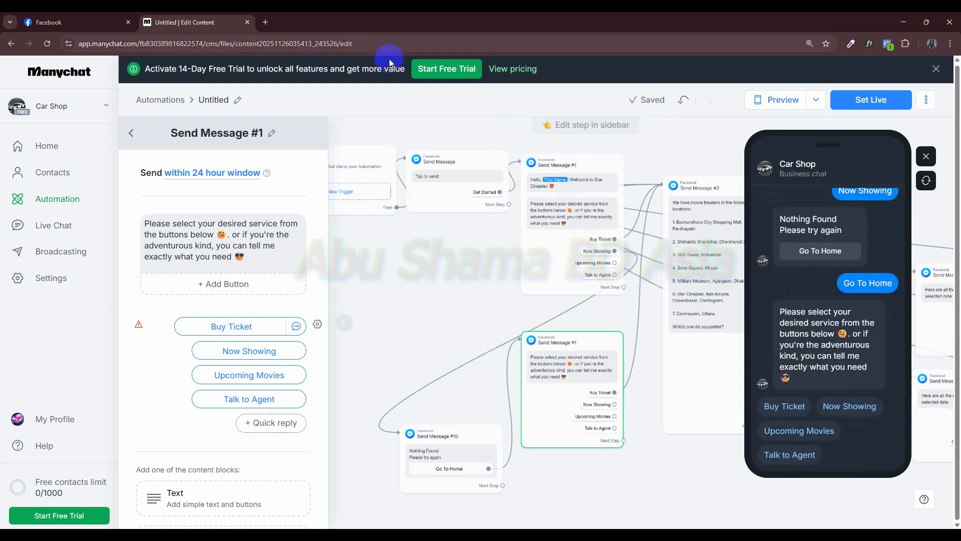
Check the reply to Go To Home and its options in the Facebook chat, and return to Manychat to close the preview.
{"action": "left_click", "coordinate": [72, 23]}
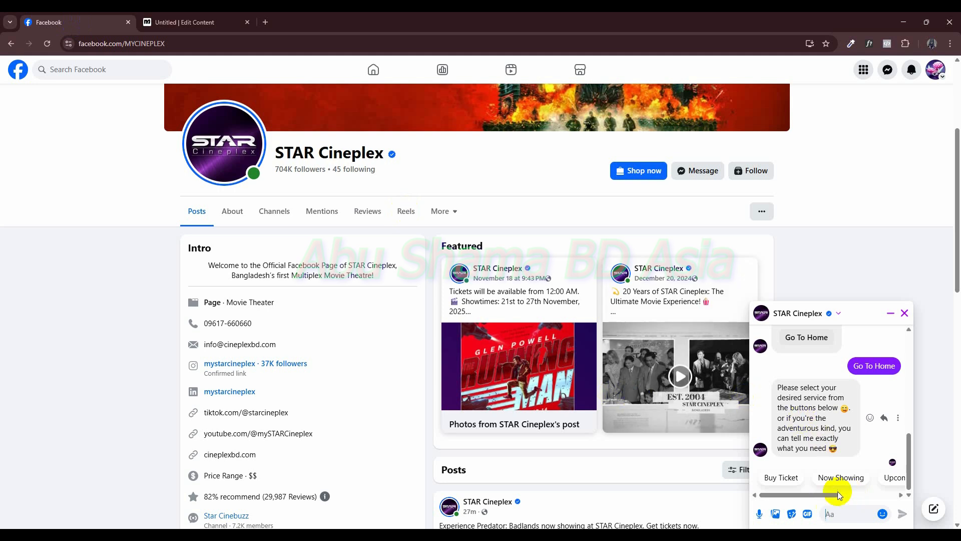
{"action": "mouse_move", "coordinate": [825, 500]}
{"action": "left_mouse_down"}
{"action": "mouse_move", "coordinate": [901, 498]}
{"action": "mouse_move", "coordinate": [826, 495]}
{"action": "left_mouse_up"}
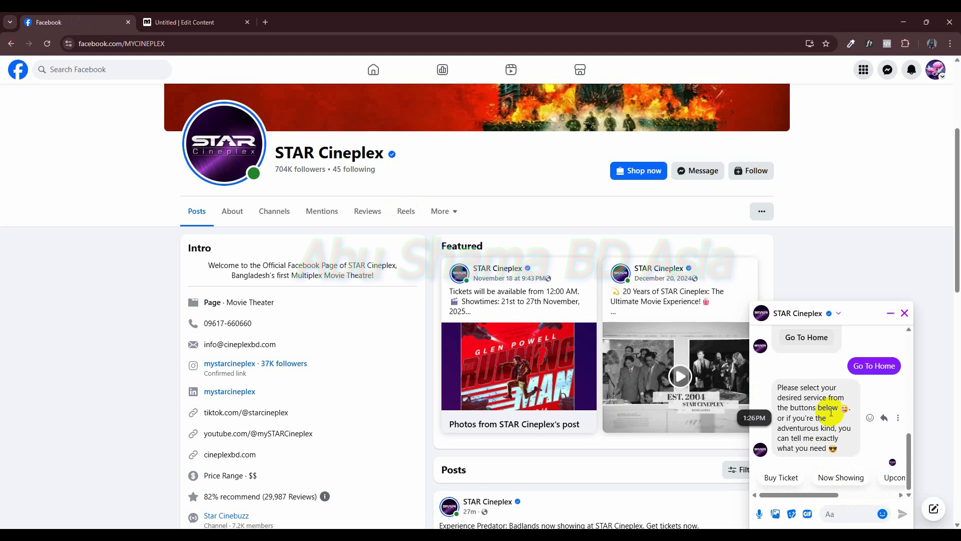
{"action": "left_click", "coordinate": [220, 22]}
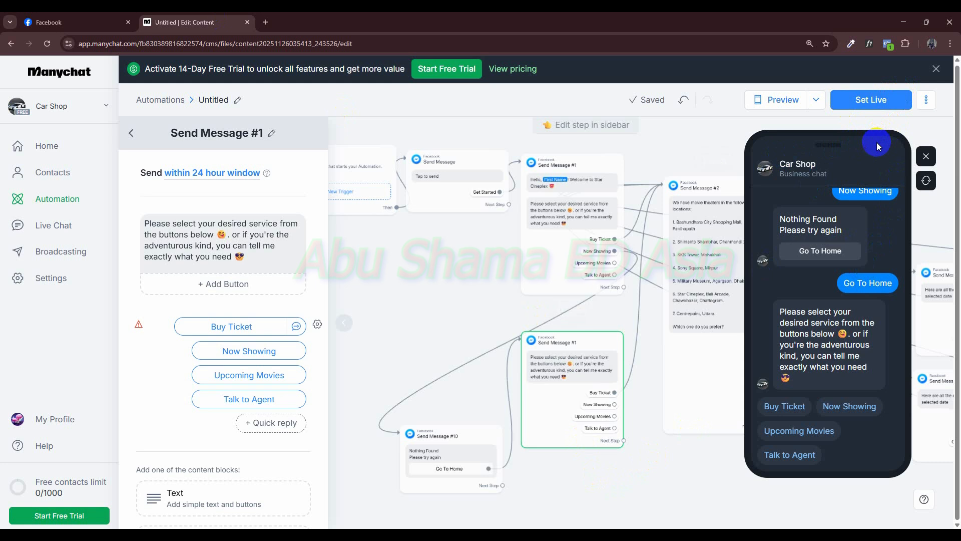
{"action": "left_click", "coordinate": [926, 156]}
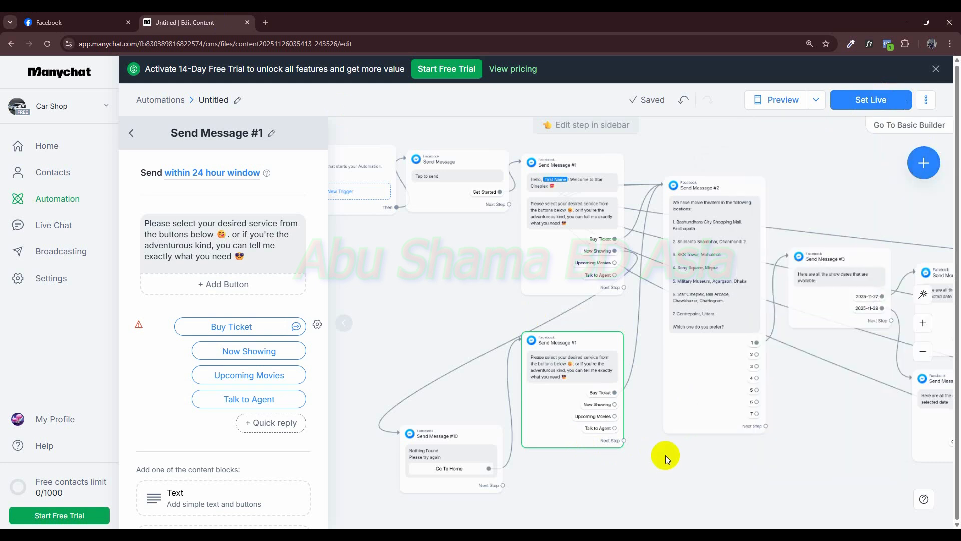
Move the duplicated Send Message #1 step lower on the canvas, level with Send Message #10.
{"action": "left_click_drag", "start_coordinate": [454, 278], "coordinate": [383, 257]}
{"action": "left_click_drag", "start_coordinate": [528, 318], "coordinate": [551, 394]}
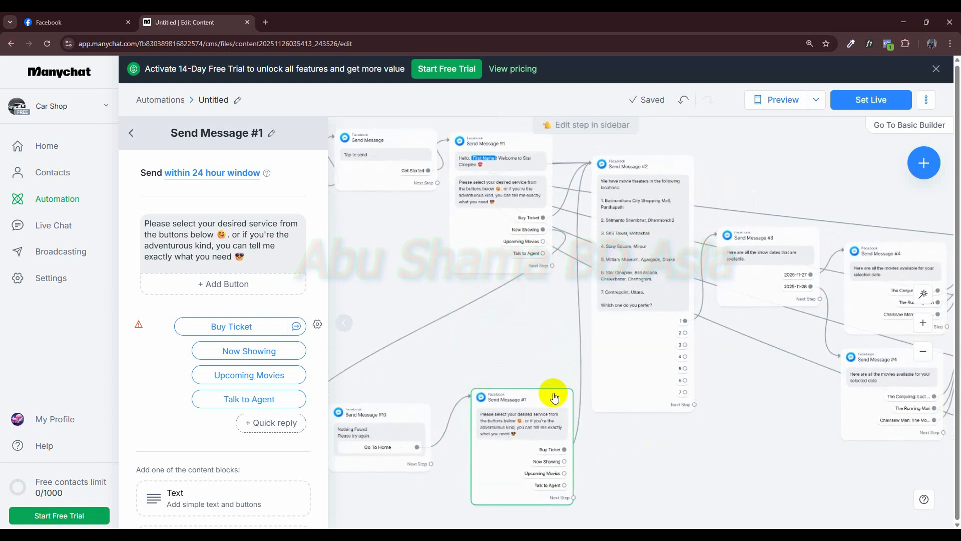
{"action": "mouse_move", "coordinate": [726, 444]}
{"action": "left_mouse_down"}
{"action": "mouse_move", "coordinate": [708, 423]}
{"action": "mouse_move", "coordinate": [611, 440]}
{"action": "mouse_move", "coordinate": [619, 455]}
{"action": "left_mouse_up"}
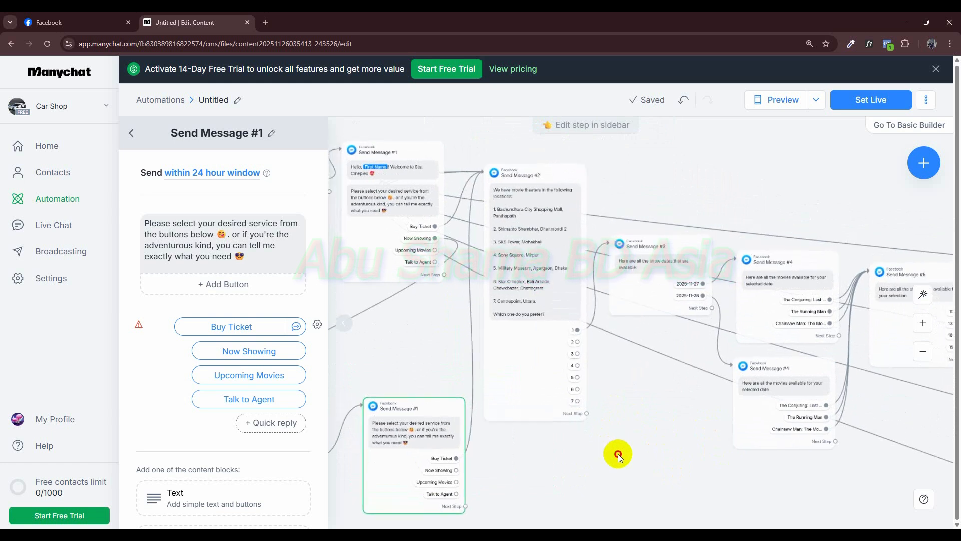
{"action": "left_click_drag", "start_coordinate": [431, 345], "coordinate": [483, 391]}
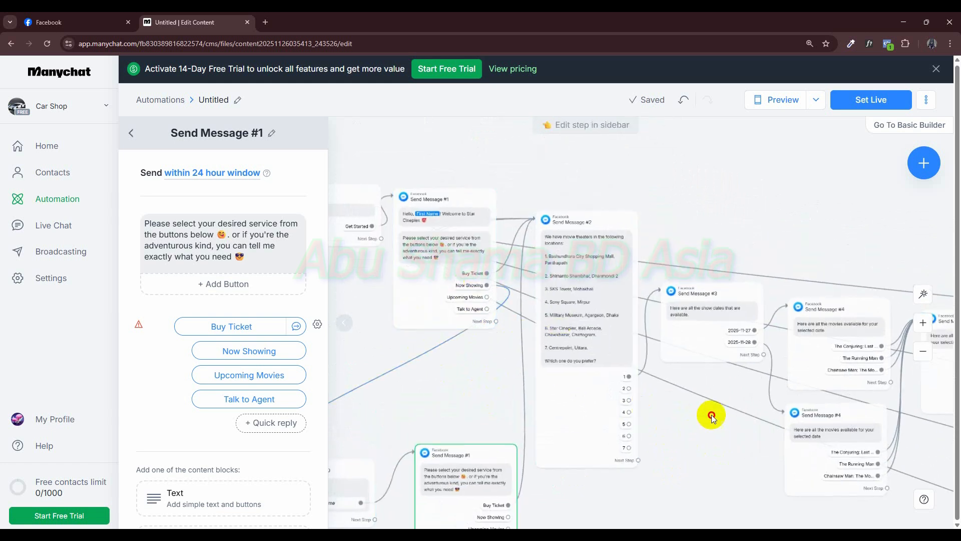
Move the duplicated Send Message #1 step directly beneath Send Message #10 on the canvas.
{"action": "left_click_drag", "start_coordinate": [692, 435], "coordinate": [732, 408]}
{"action": "left_click_drag", "start_coordinate": [707, 445], "coordinate": [721, 365]}
{"action": "left_click_drag", "start_coordinate": [399, 369], "coordinate": [522, 234]}
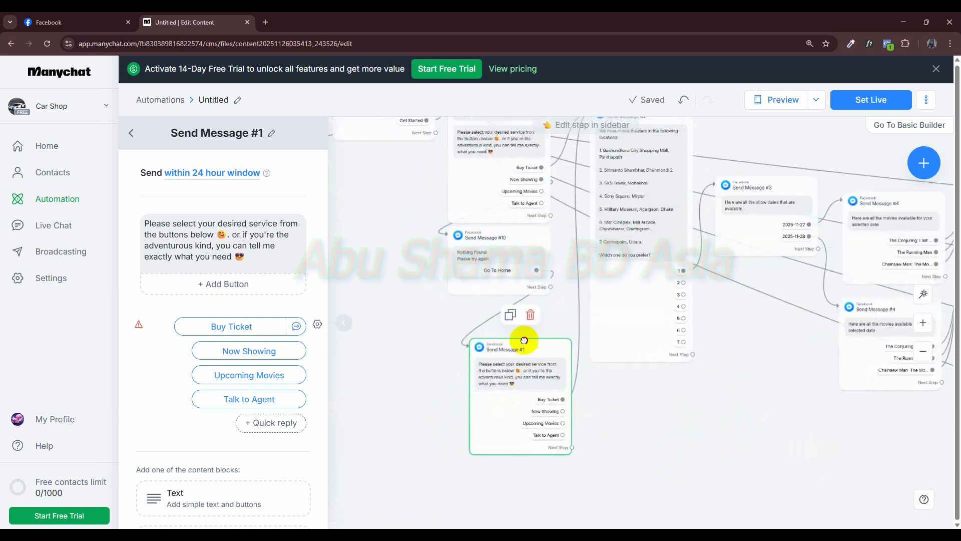
{"action": "left_click_drag", "start_coordinate": [521, 337], "coordinate": [515, 304]}
{"action": "left_click_drag", "start_coordinate": [608, 407], "coordinate": [594, 452]}
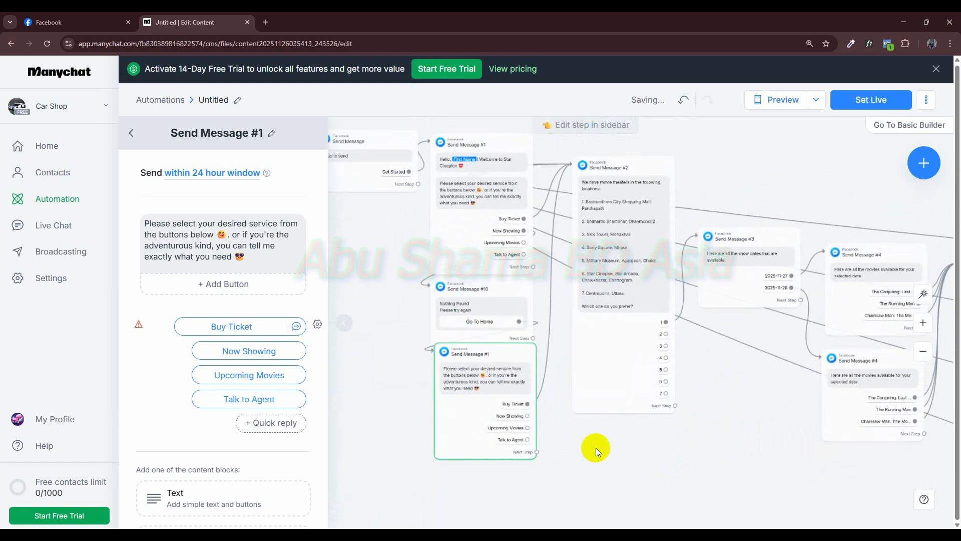
Connect Upcoming Movies in the original Send Message #1 to a new Messenger step, and check the Upcoming Movies reply in the Facebook chat.
{"action": "left_click_drag", "start_coordinate": [525, 242], "coordinate": [593, 500]}
{"action": "left_click", "coordinate": [652, 368]}
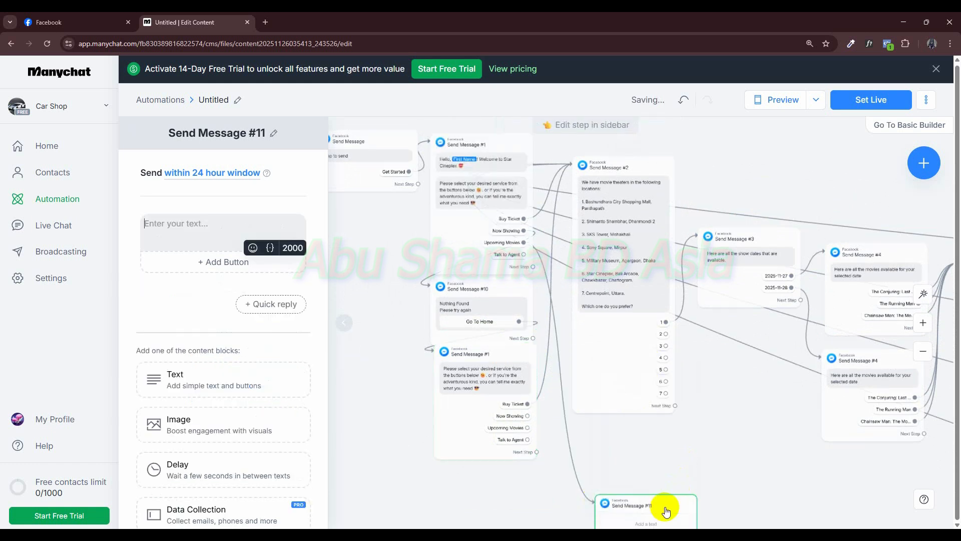
{"action": "left_click", "coordinate": [70, 22]}
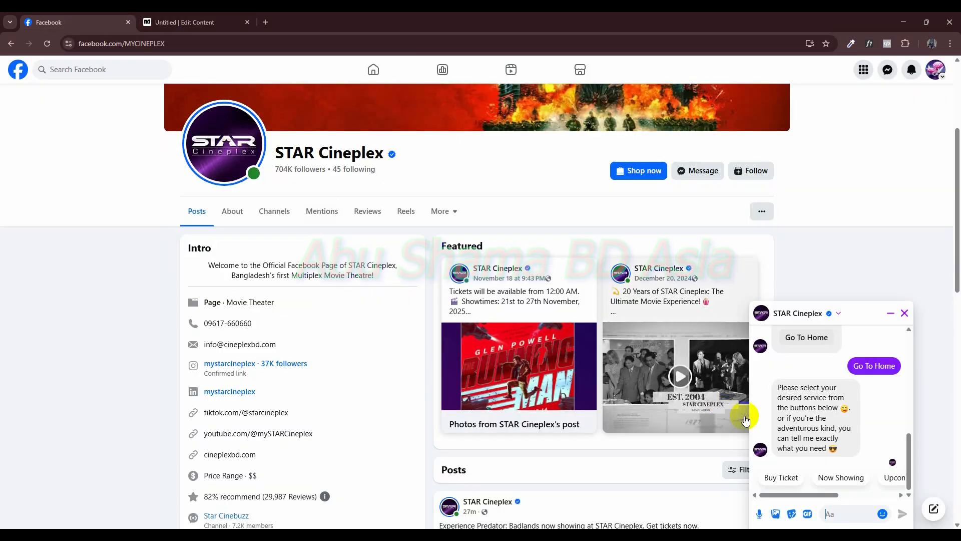
{"action": "left_click", "coordinate": [897, 478]}
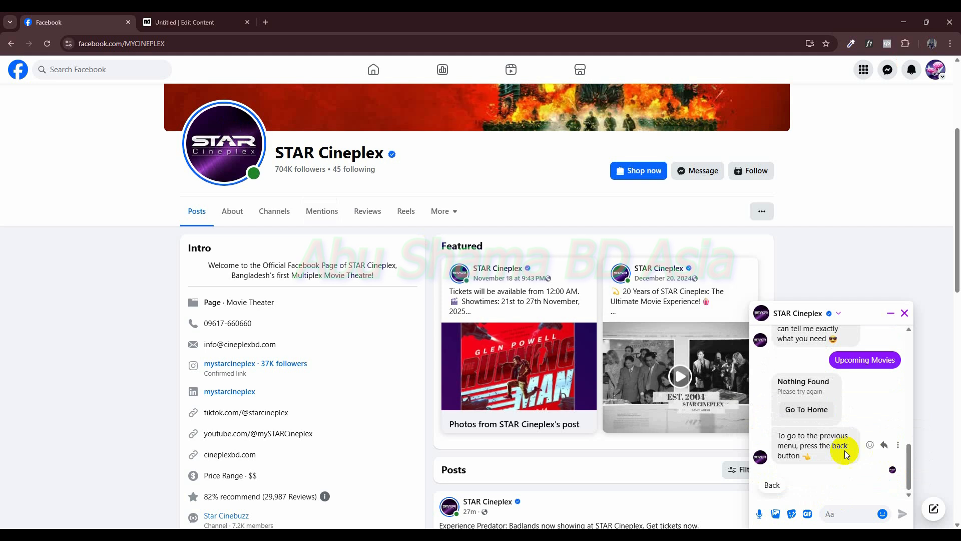
Close the STAR Cineplex chat and delete its conversation from the Messenger chat list.
{"action": "left_click", "coordinate": [905, 314]}
{"action": "left_click", "coordinate": [887, 70]}
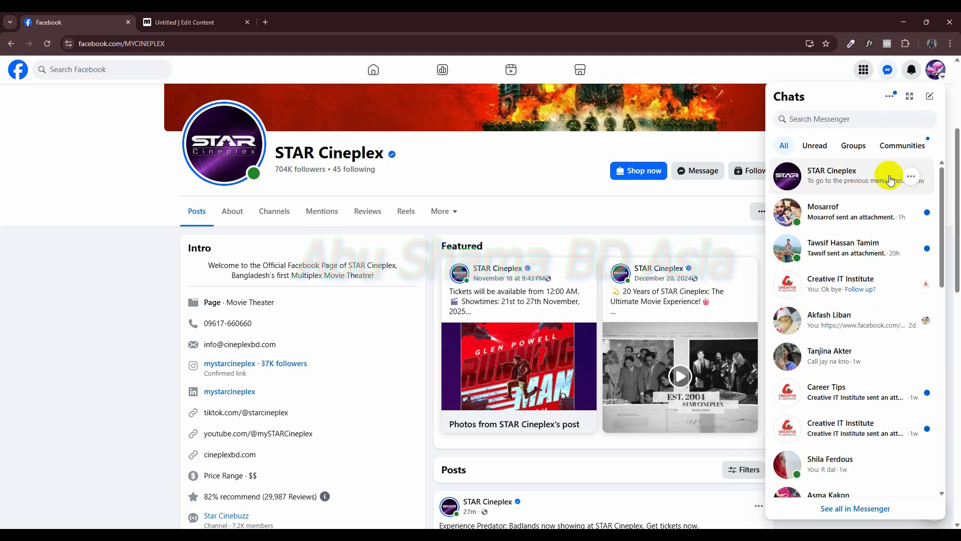
{"action": "right_click", "coordinate": [889, 174]}
{"action": "left_click", "coordinate": [913, 178]}
{"action": "left_click", "coordinate": [913, 177]}
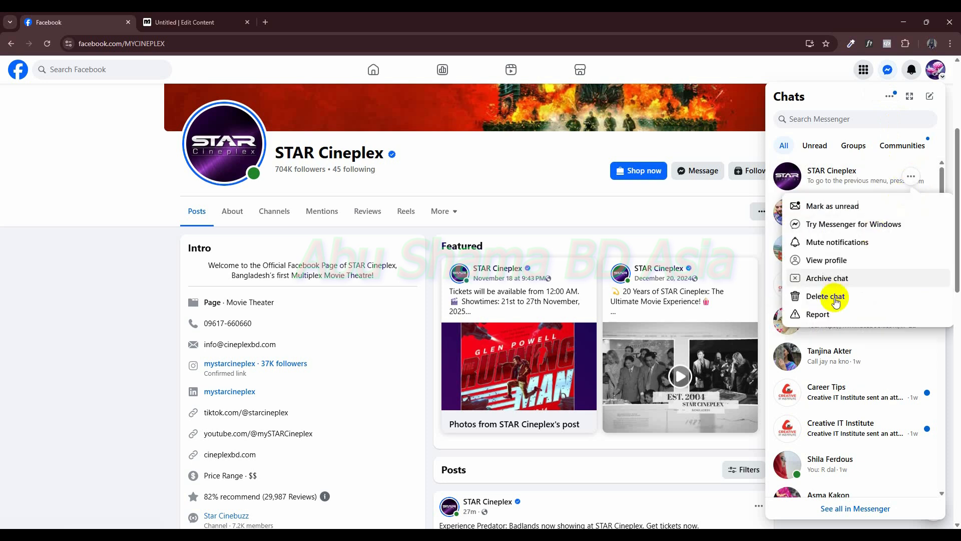
{"action": "left_click", "coordinate": [839, 293]}
{"action": "left_click", "coordinate": [606, 318]}
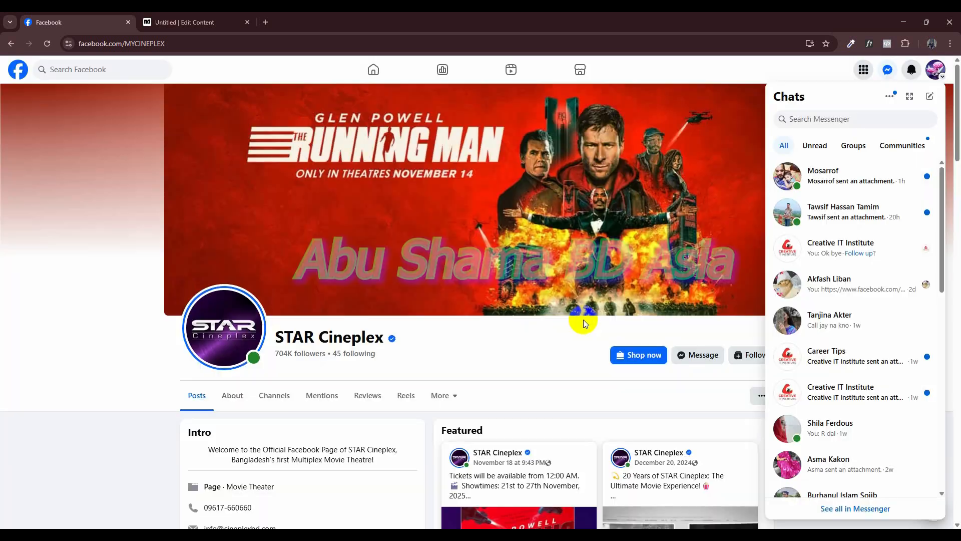
Restart the STAR Cineplex conversation with Get started and choose Upcoming Movies to view its reply.
{"action": "left_click", "coordinate": [690, 355]}
{"action": "left_click", "coordinate": [831, 478]}
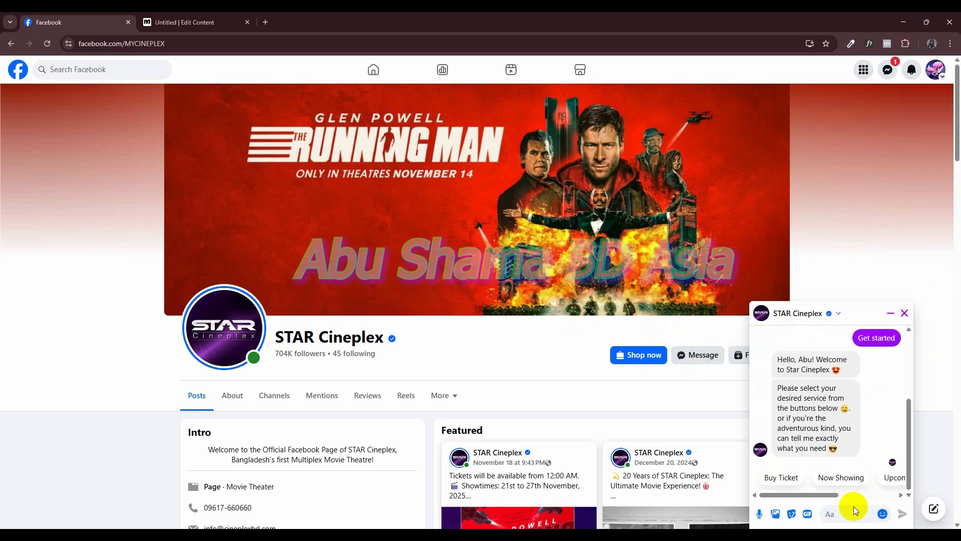
{"action": "left_click", "coordinate": [896, 477]}
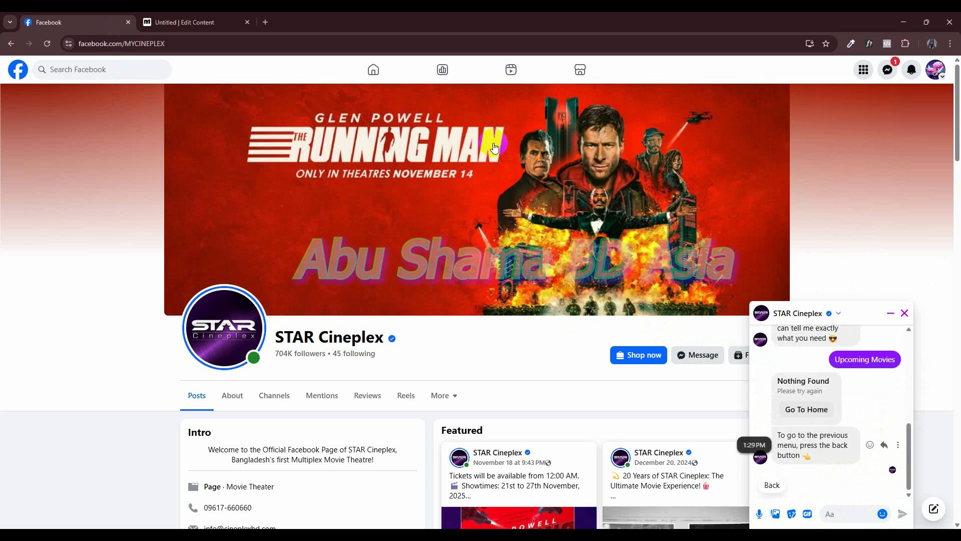
Compare the Facebook chat's Upcoming Movies reply with the empty Send Message #11 step in Manychat.
{"action": "left_click", "coordinate": [191, 22]}
{"action": "left_click_drag", "start_coordinate": [563, 463], "coordinate": [541, 432]}
{"action": "mouse_move", "coordinate": [651, 457]}
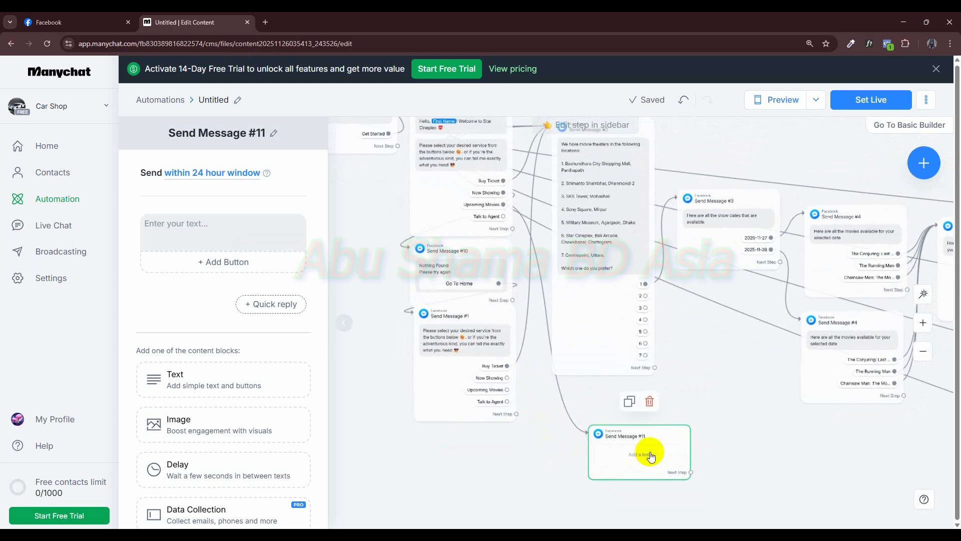
{"action": "left_click_drag", "start_coordinate": [560, 434], "coordinate": [584, 461]}
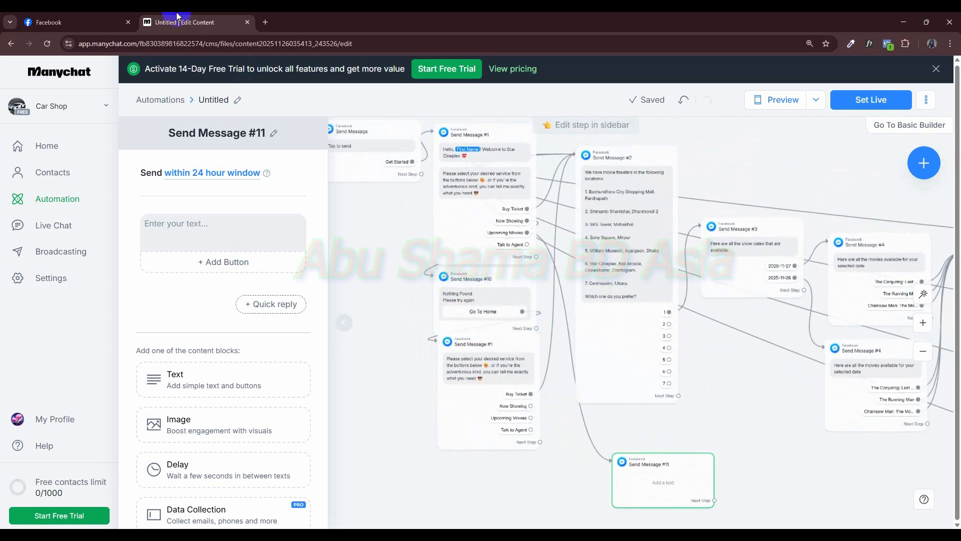
{"action": "left_click", "coordinate": [65, 22]}
{"action": "mouse_move", "coordinate": [818, 456]}
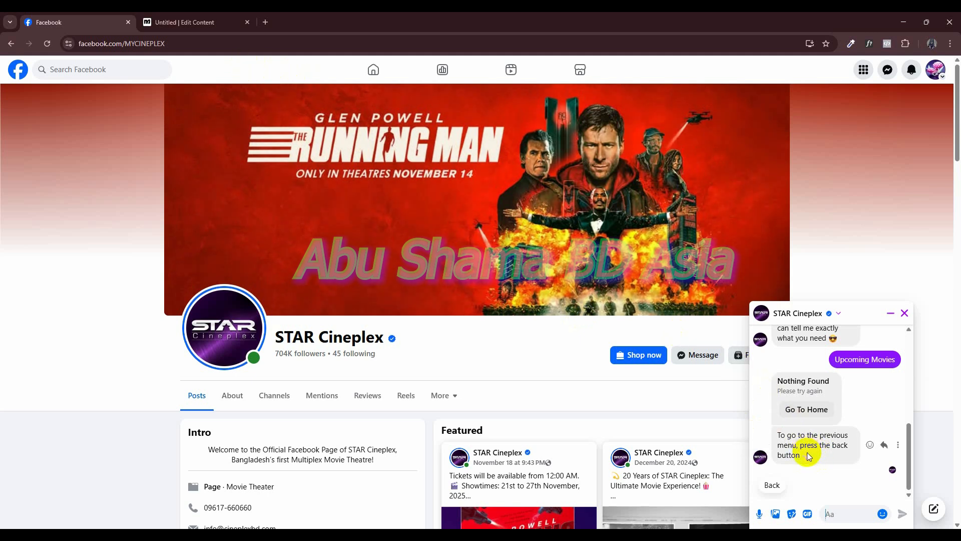
{"action": "left_click", "coordinate": [190, 22]}
{"action": "left_click_drag", "start_coordinate": [552, 410], "coordinate": [545, 397]}
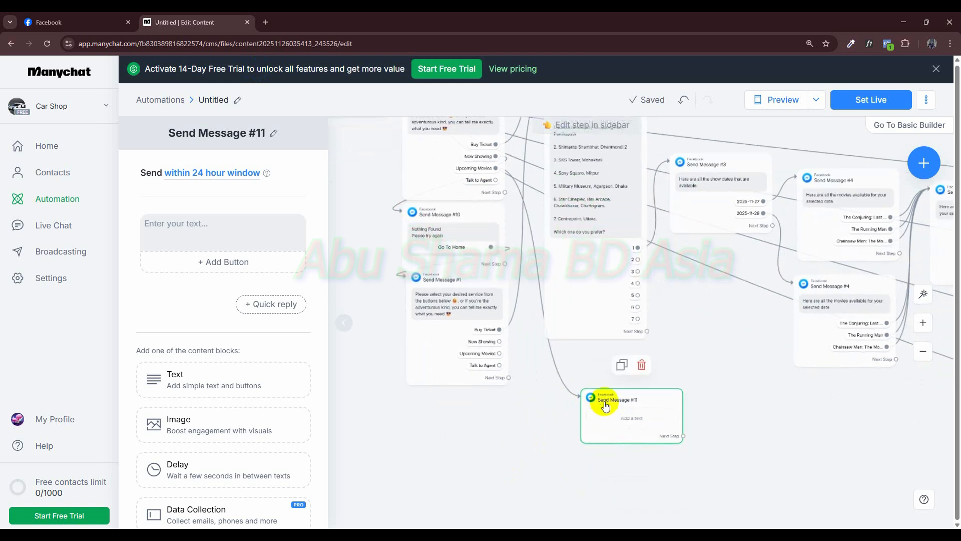
Duplicate the Nothing Found step Send Message #10 and delete the empty Send Message #11 step.
{"action": "mouse_move", "coordinate": [466, 239]}
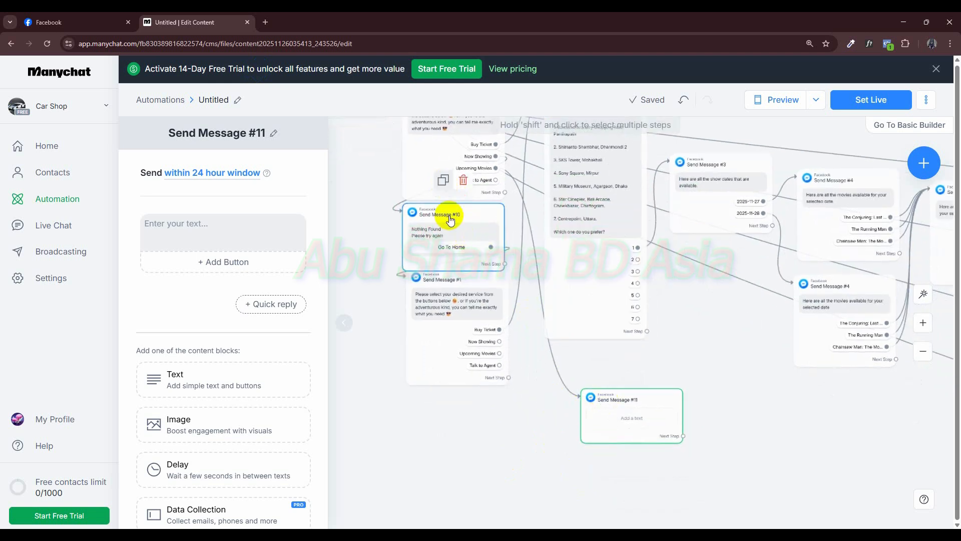
{"action": "left_click", "coordinate": [443, 183]}
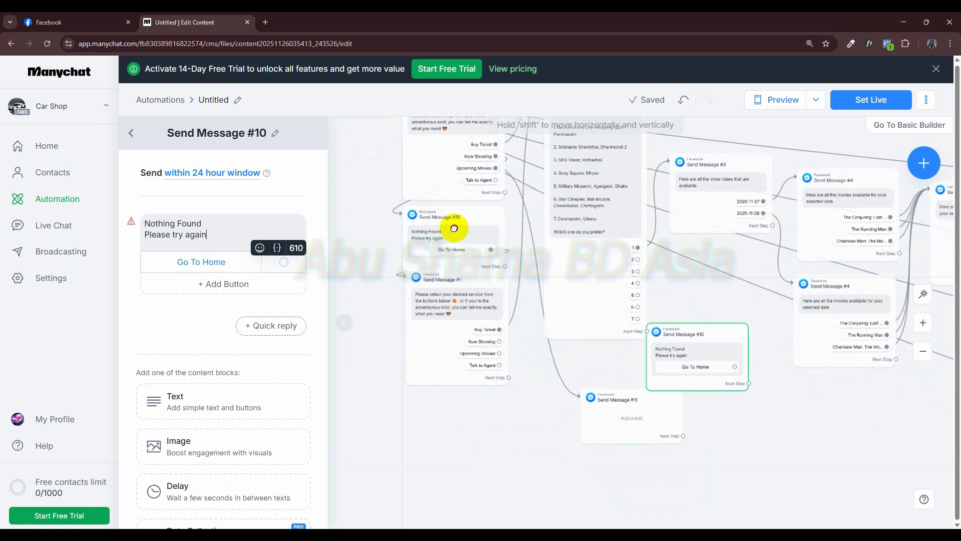
{"action": "left_click_drag", "start_coordinate": [637, 407], "coordinate": [557, 395]}
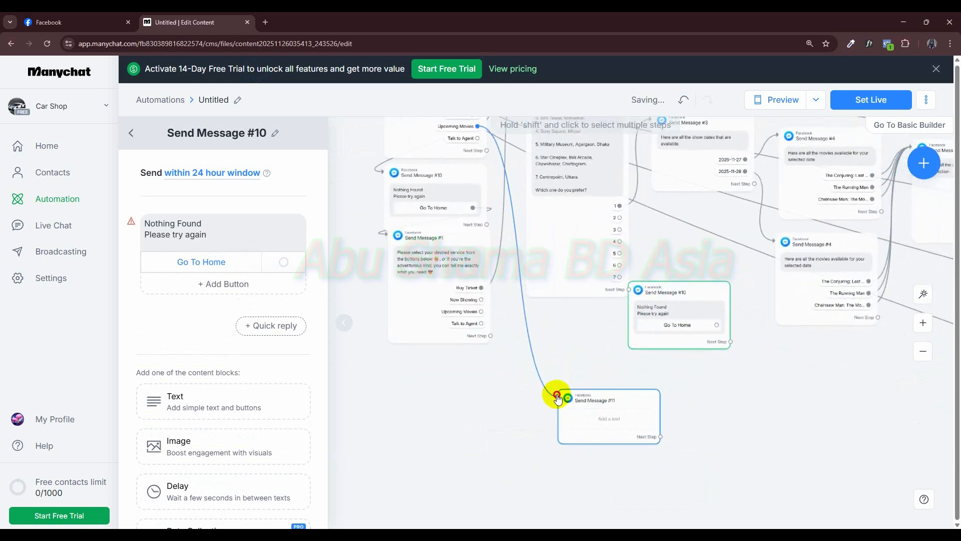
{"action": "left_click", "coordinate": [618, 375]}
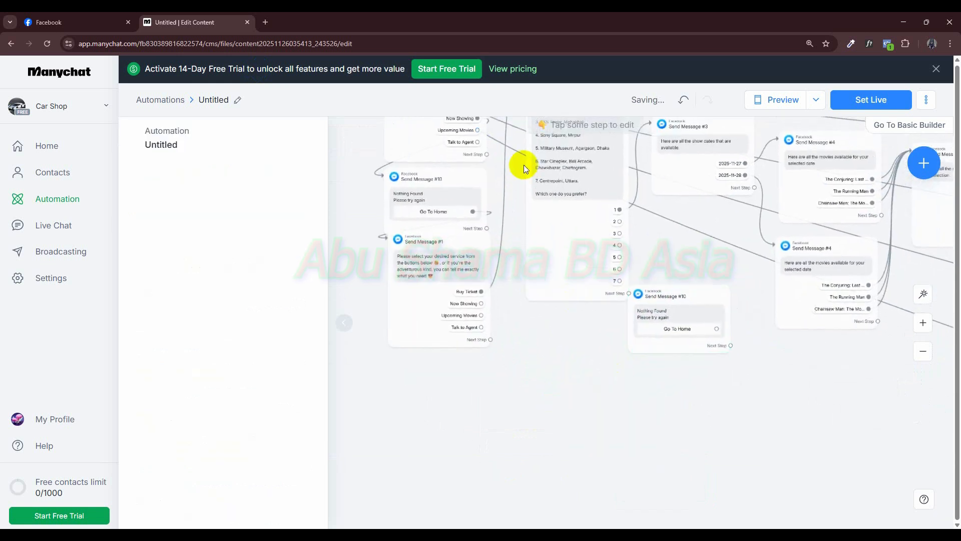
Connect Upcoming Movies to the duplicated Send Message #10, placed lower on the canvas, and its Go To Home button to the duplicated Send Message #1.
{"action": "left_click", "coordinate": [476, 130]}
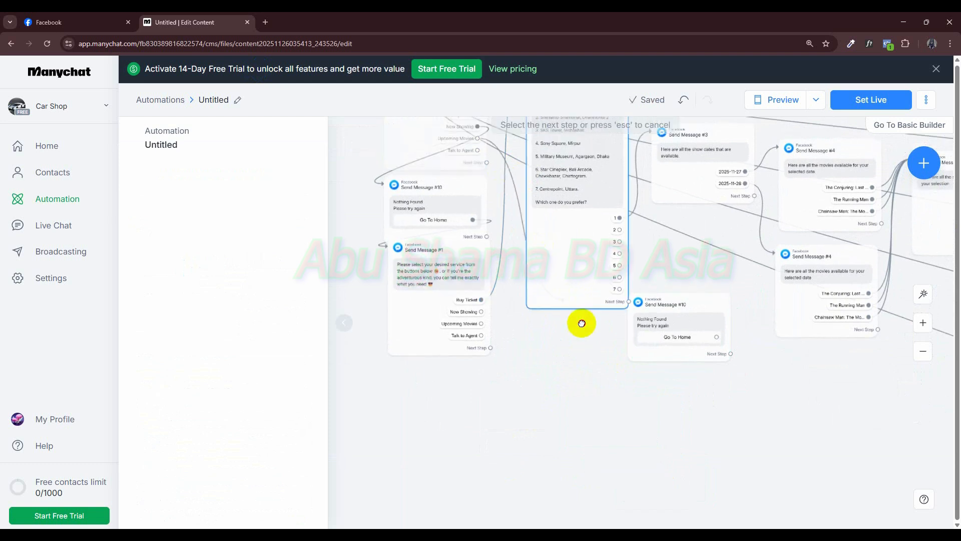
{"action": "left_click", "coordinate": [639, 313]}
{"action": "left_click_drag", "start_coordinate": [672, 326], "coordinate": [576, 402]}
{"action": "left_click_drag", "start_coordinate": [646, 363], "coordinate": [668, 358]}
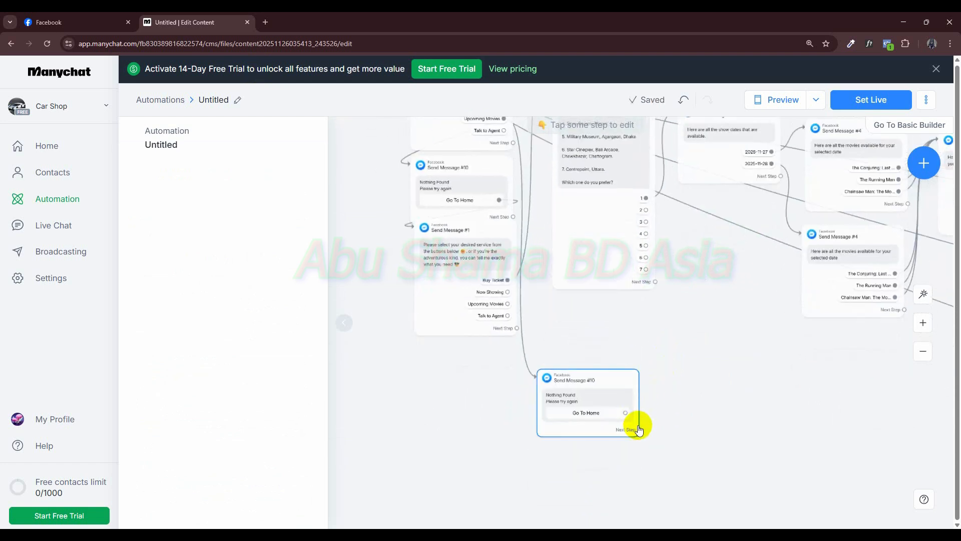
{"action": "left_click", "coordinate": [625, 412]}
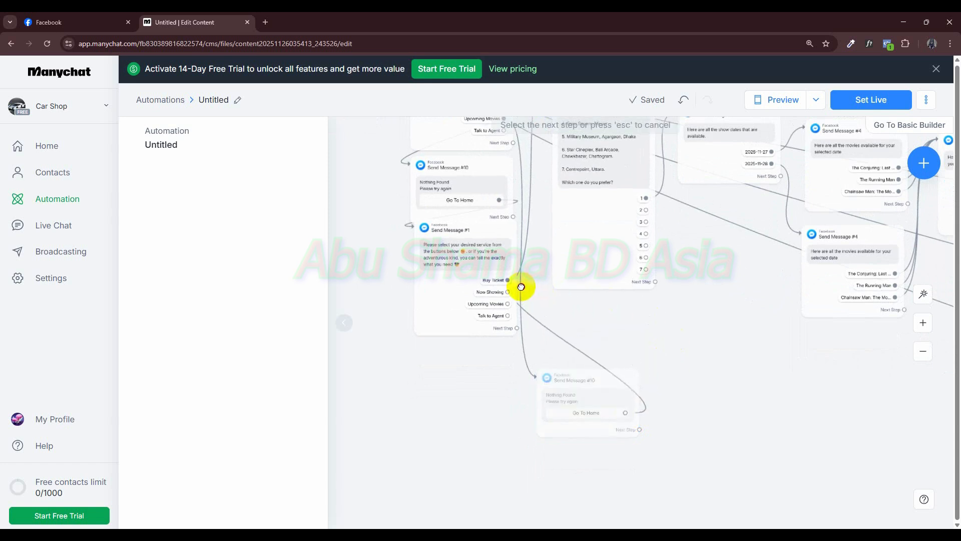
{"action": "left_click", "coordinate": [451, 292]}
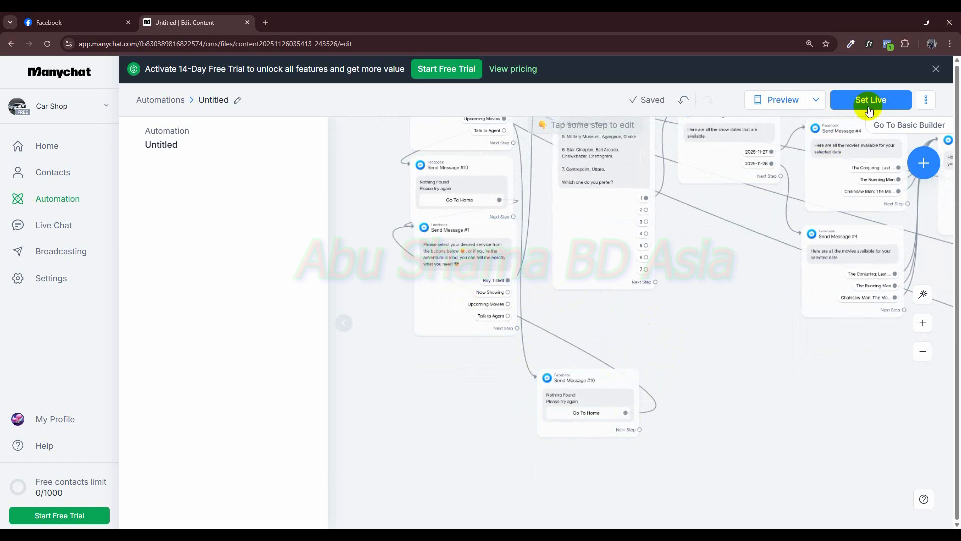
Preview the automation and run through Get Started, Upcoming Movies and Go To Home.
{"action": "left_click", "coordinate": [784, 99]}
{"action": "left_click", "coordinate": [804, 229]}
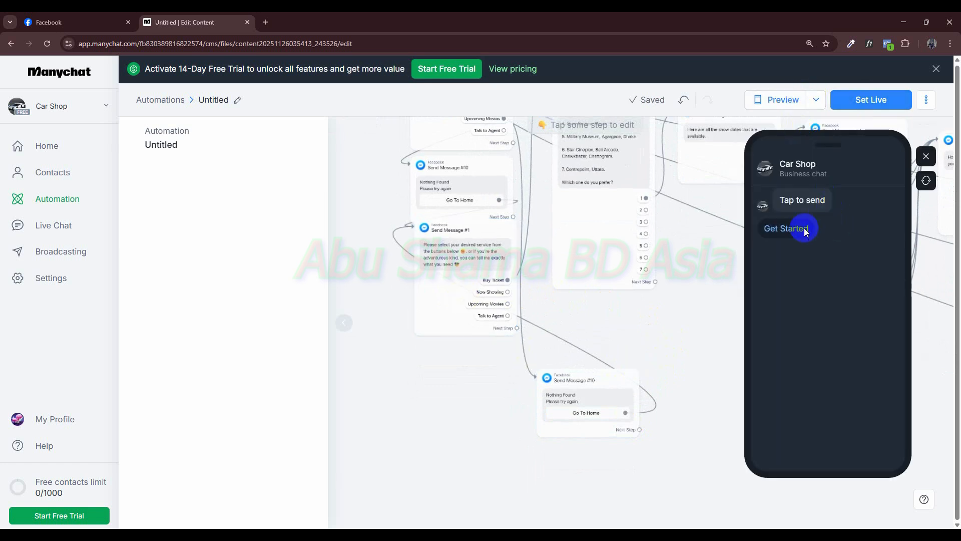
{"action": "left_click", "coordinate": [824, 430]}
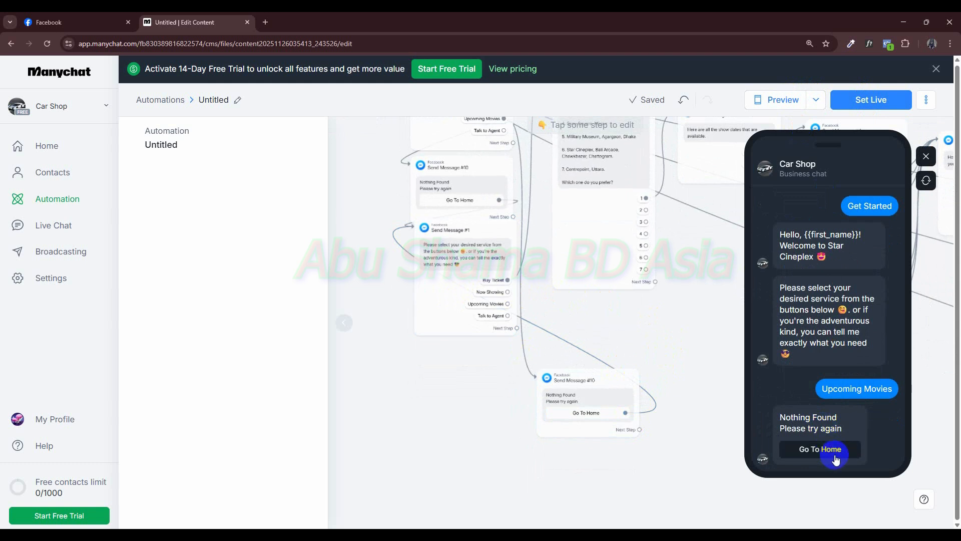
{"action": "left_click", "coordinate": [836, 450]}
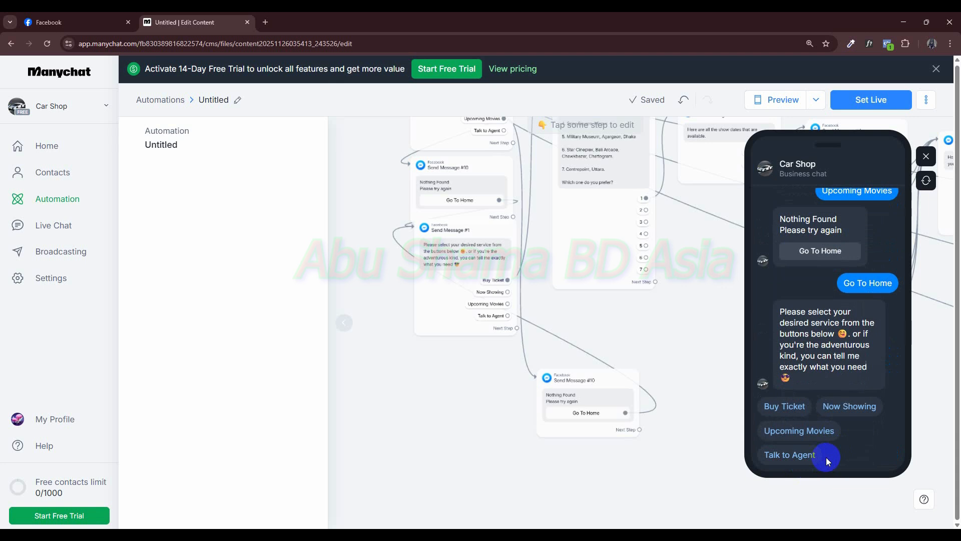
Move the duplicated Send Message #1 step down and to the left, away from Send Message #10.
{"action": "left_click_drag", "start_coordinate": [673, 342], "coordinate": [574, 403]}
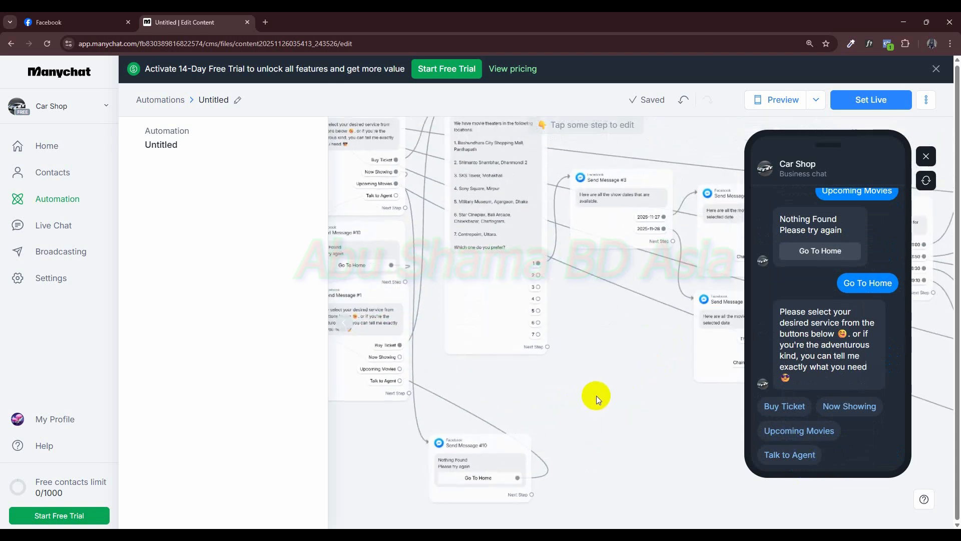
{"action": "left_click_drag", "start_coordinate": [597, 401], "coordinate": [704, 403]}
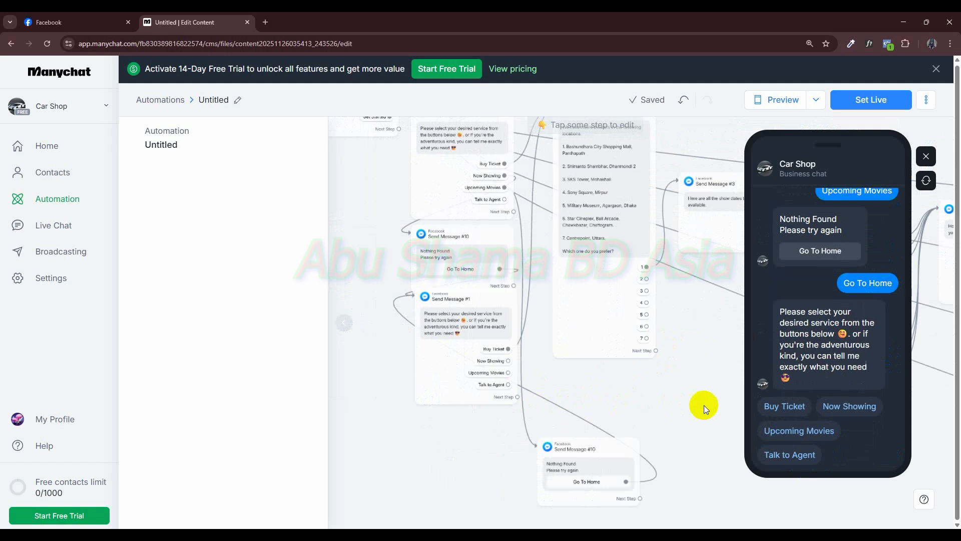
{"action": "left_click", "coordinate": [502, 303]}
{"action": "left_click_drag", "start_coordinate": [503, 304], "coordinate": [459, 345]}
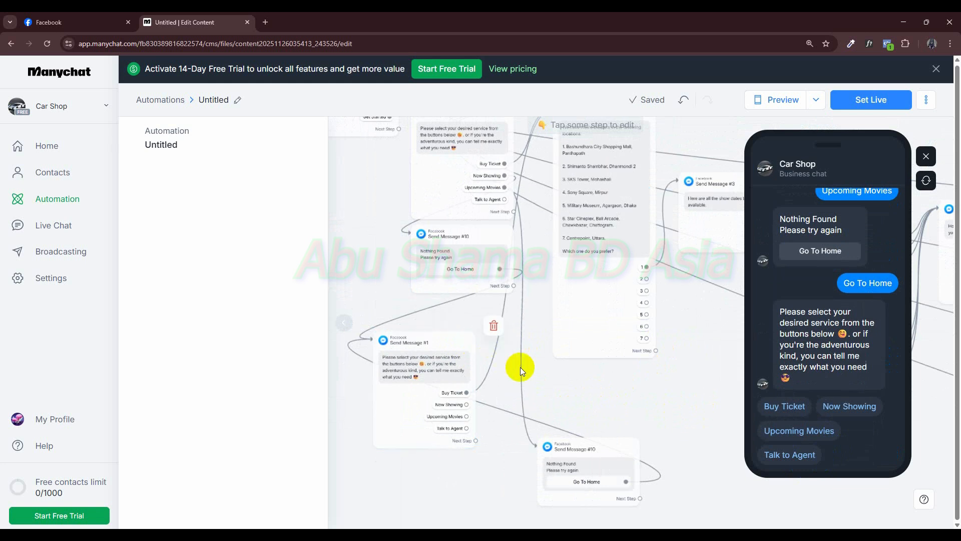
Connect the duplicated Send Message #1's Now Showing option to the upper Send Message #10 and Upcoming Movies to the lower one.
{"action": "left_click_drag", "start_coordinate": [569, 394], "coordinate": [558, 356]}
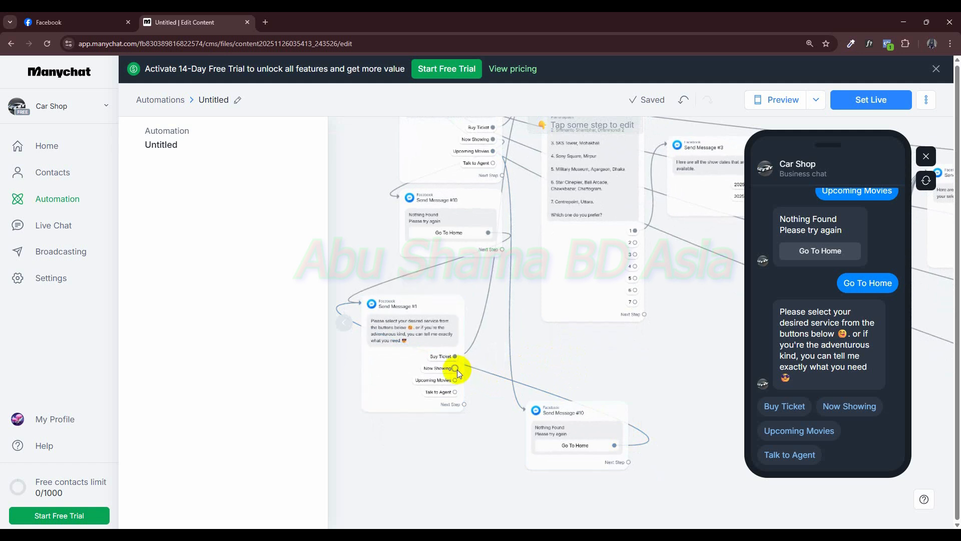
{"action": "left_click_drag", "start_coordinate": [455, 368], "coordinate": [475, 218]}
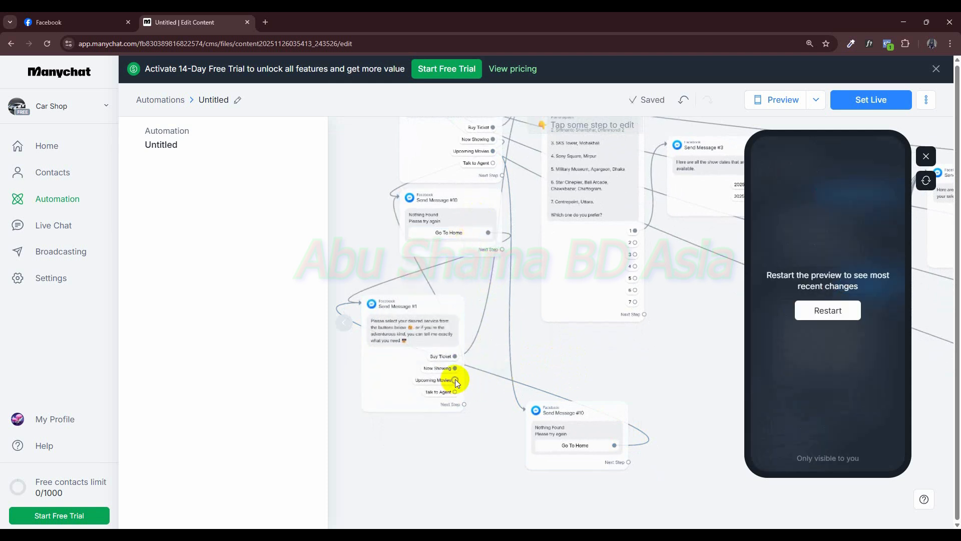
{"action": "left_click_drag", "start_coordinate": [455, 380], "coordinate": [550, 416]}
Go back to the service options in the Facebook chat and choose Talk to Agent to view its reply.
{"action": "left_click", "coordinate": [68, 22]}
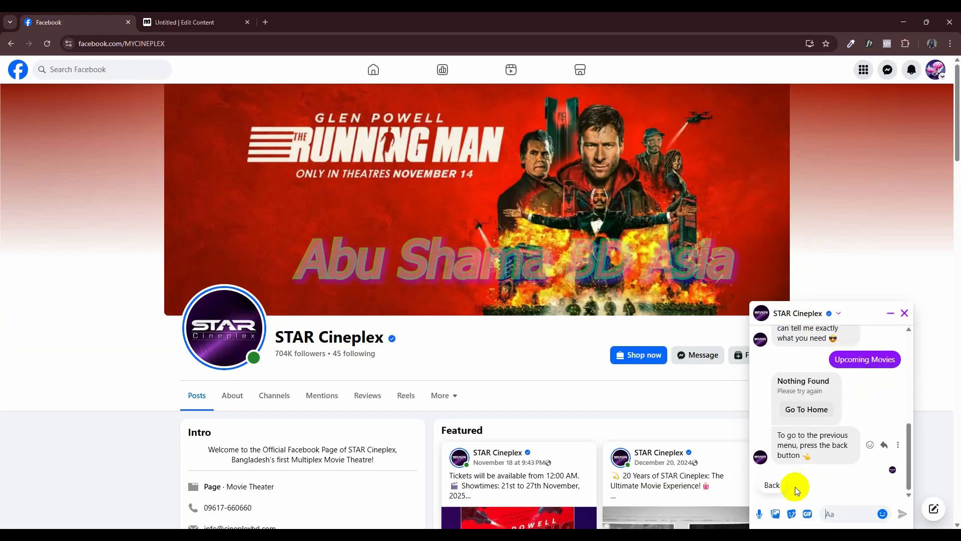
{"action": "left_click", "coordinate": [775, 485]}
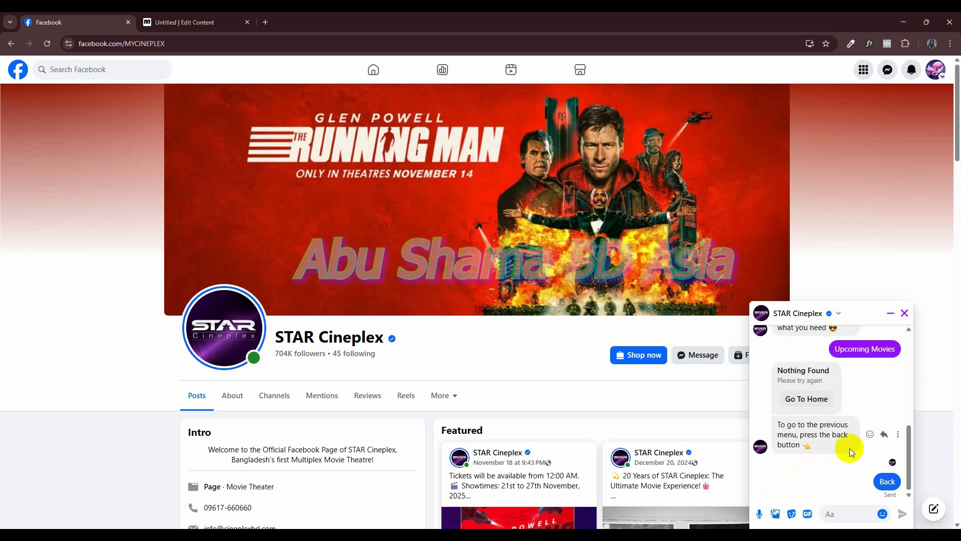
{"action": "left_click_drag", "start_coordinate": [837, 496], "coordinate": [887, 488]}
{"action": "left_click", "coordinate": [886, 480]}
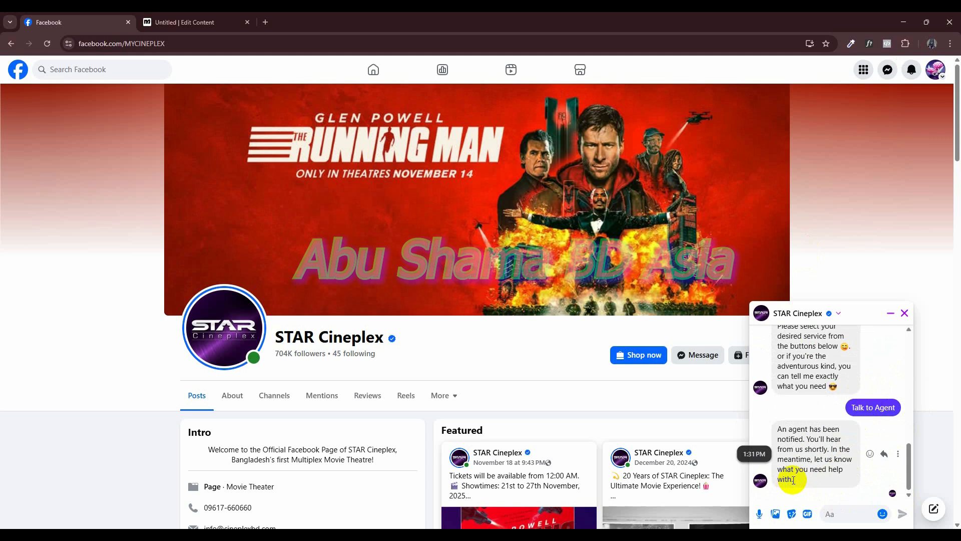
Copy the full Talk to Agent reply from the STAR Cineplex Facebook chat and switch to the Manychat automation editor.
{"action": "left_click_drag", "start_coordinate": [794, 479], "coordinate": [776, 429]}
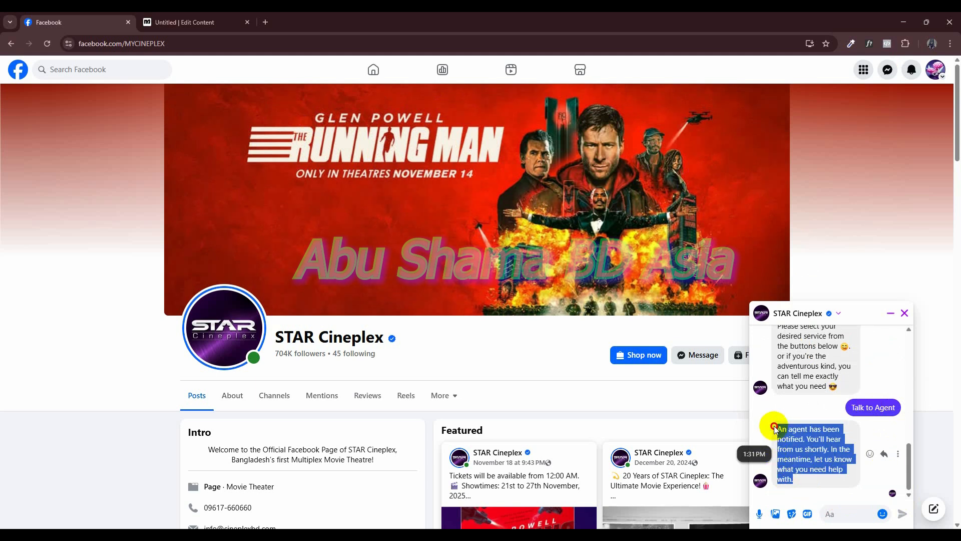
{"action": "right_click", "coordinate": [793, 434]}
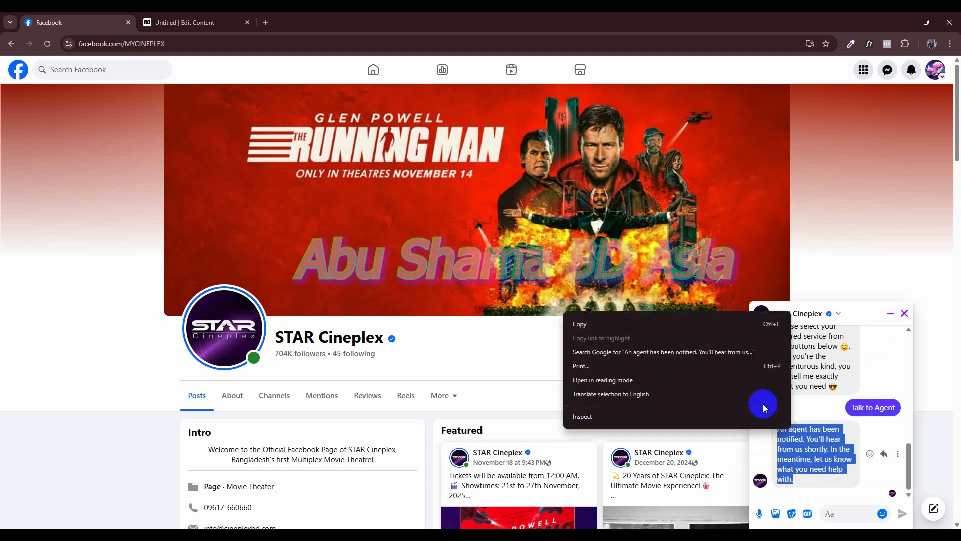
{"action": "left_click", "coordinate": [661, 323]}
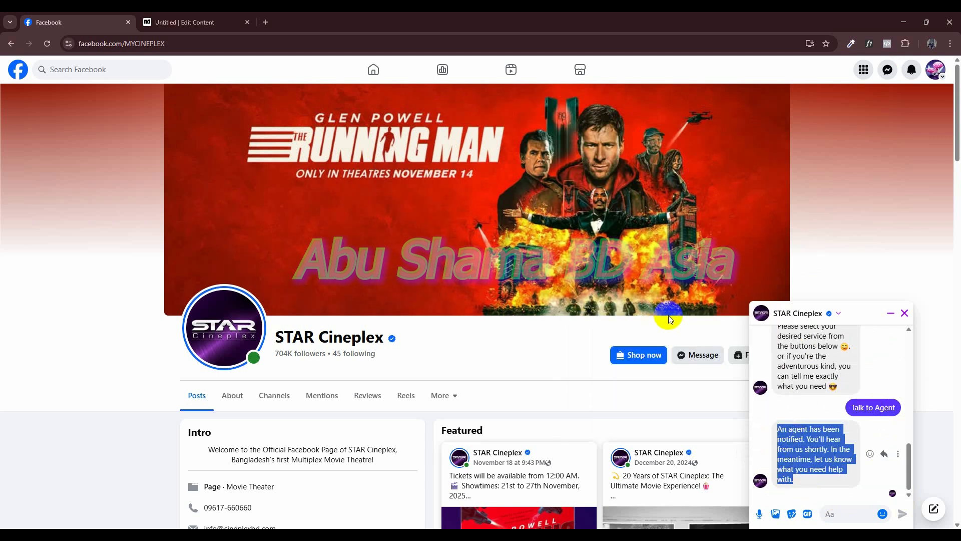
{"action": "left_click", "coordinate": [182, 22]}
Close the preview and move the lower Send Message #10 step down and to the left.
{"action": "left_click_drag", "start_coordinate": [627, 366], "coordinate": [601, 364]}
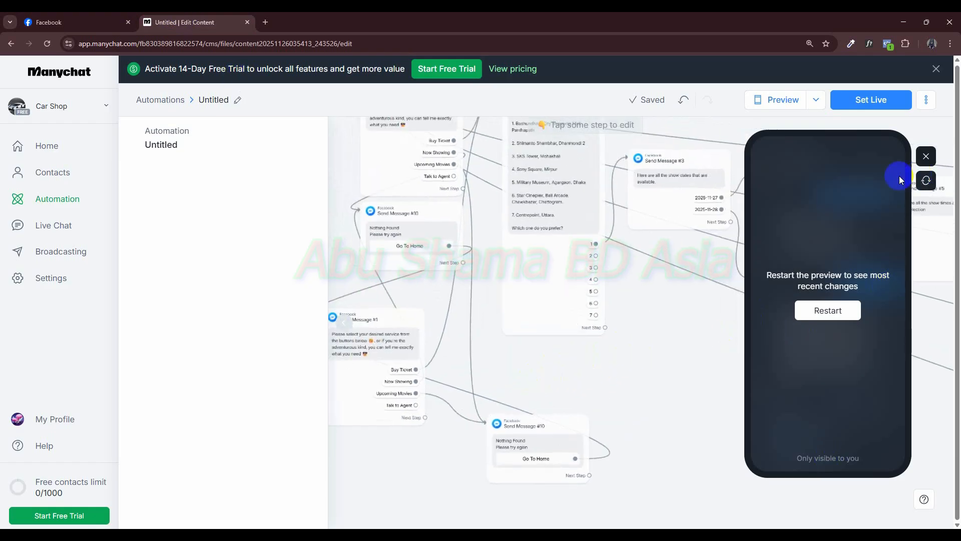
{"action": "left_click", "coordinate": [926, 156]}
{"action": "left_click_drag", "start_coordinate": [479, 365], "coordinate": [504, 371]}
{"action": "left_click_drag", "start_coordinate": [479, 171], "coordinate": [601, 391]}
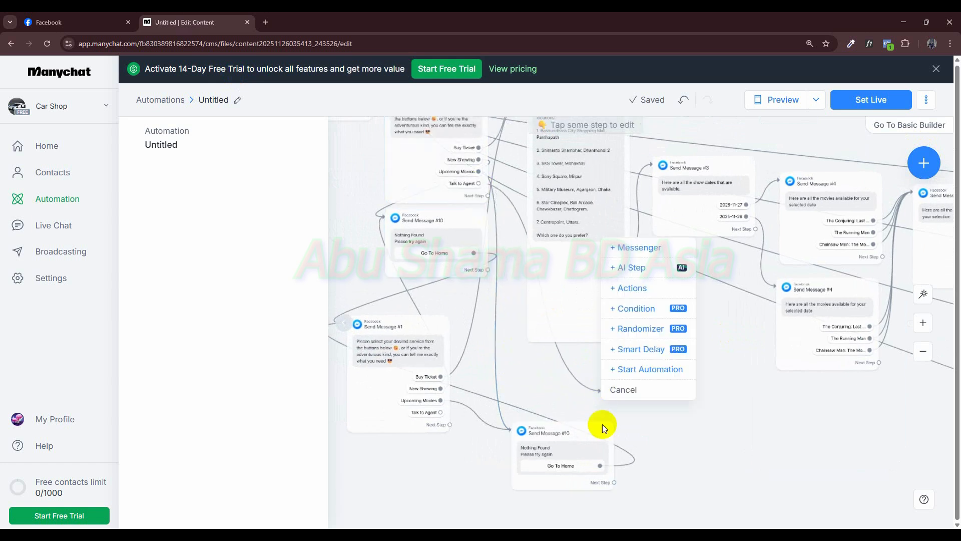
{"action": "left_click_drag", "start_coordinate": [584, 435], "coordinate": [527, 448]}
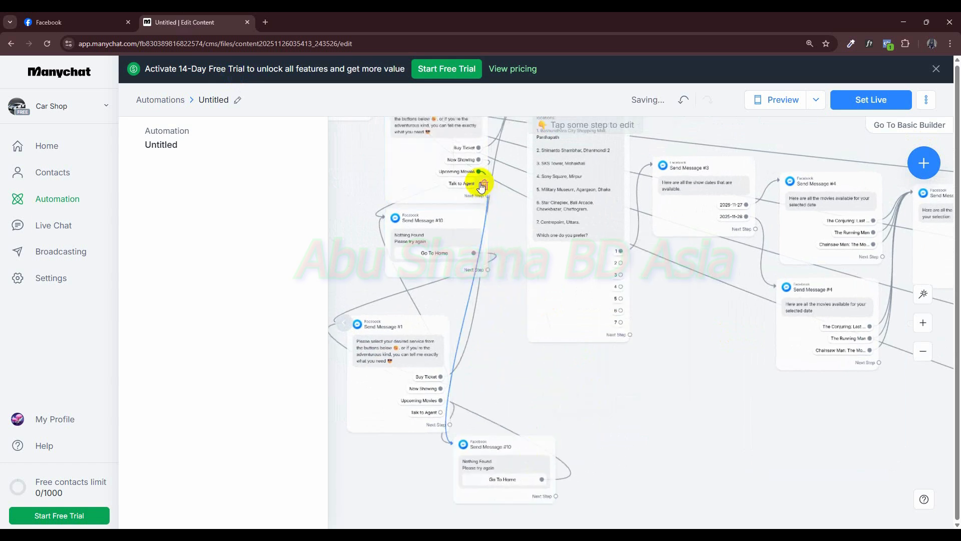
Create a Messenger step from the welcome message's Talk to Agent option and paste the copied agent reply as its text.
{"action": "left_click_drag", "start_coordinate": [523, 337], "coordinate": [616, 436]}
{"action": "left_click", "coordinate": [674, 296]}
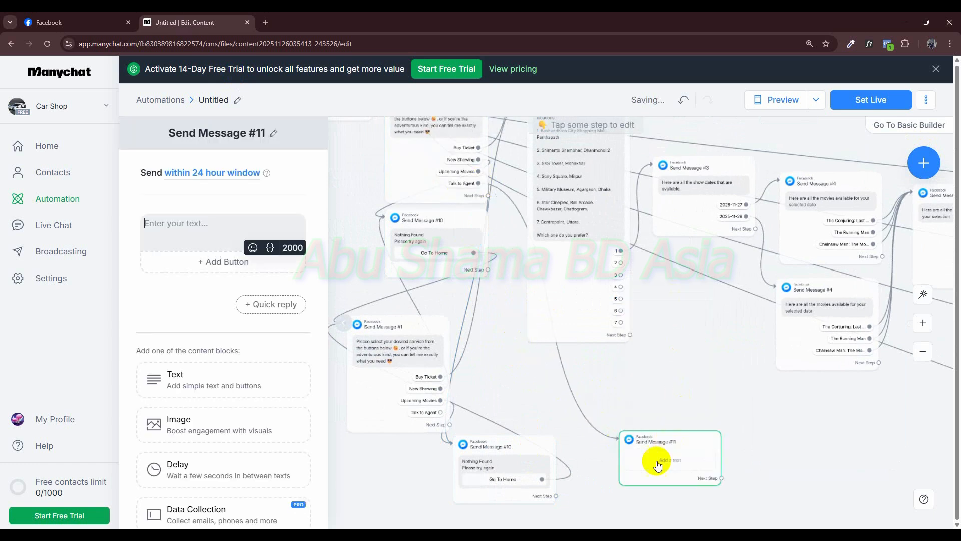
{"action": "left_click", "coordinate": [183, 223]}
{"action": "right_click", "coordinate": [209, 230]}
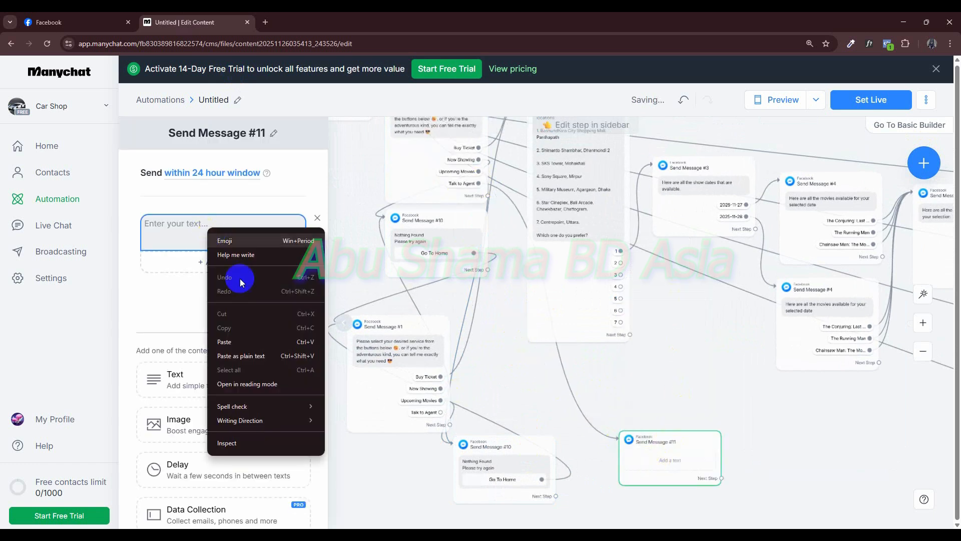
{"action": "left_click", "coordinate": [246, 341]}
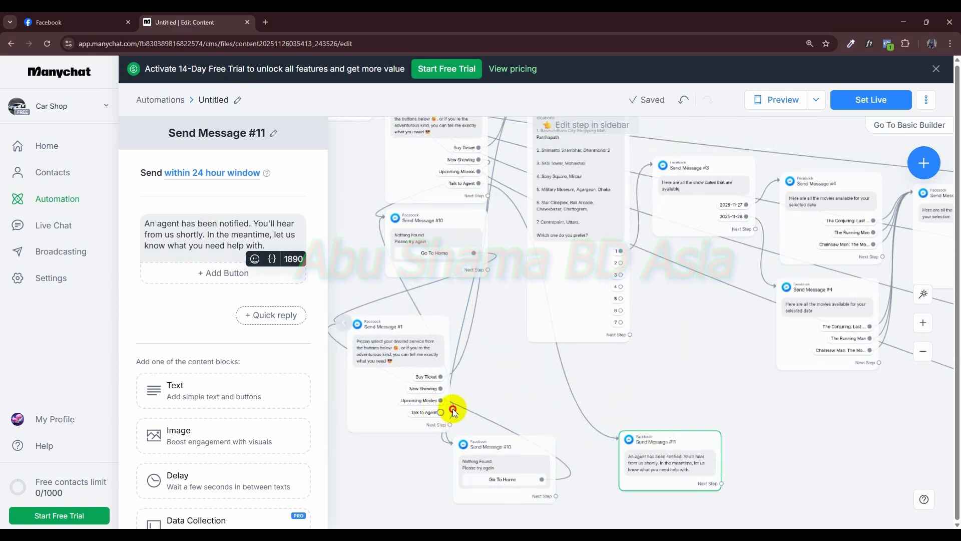
Connect the duplicated Send Message #1's Talk to Agent option to Send Message #11 and move that step up and left beside it.
{"action": "left_click_drag", "start_coordinate": [438, 414], "coordinate": [645, 461]}
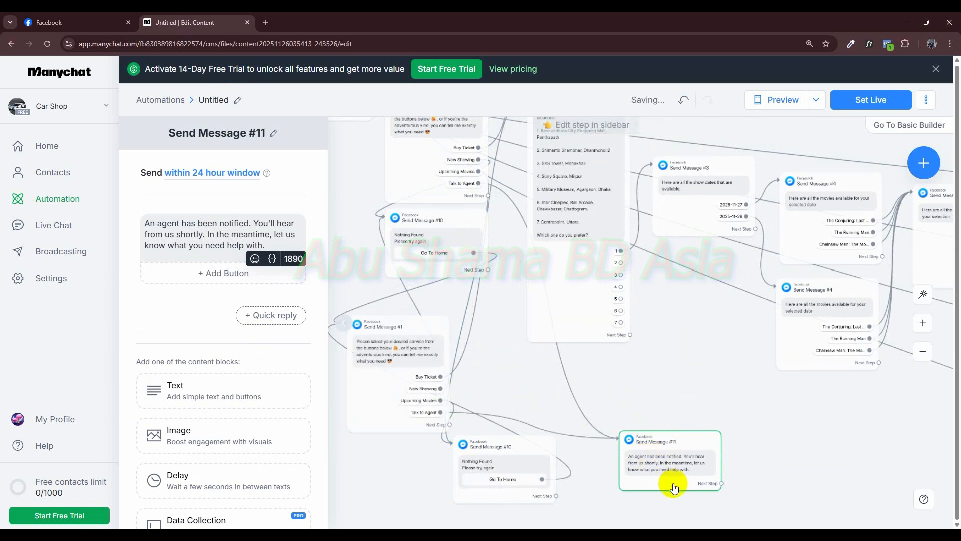
{"action": "left_click_drag", "start_coordinate": [696, 443], "coordinate": [584, 381]}
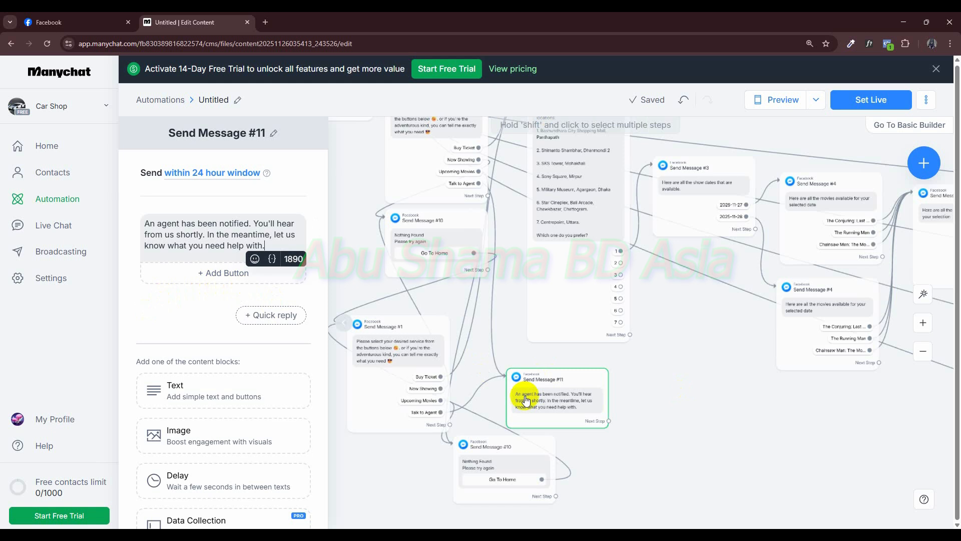
Shift Send Message #11 slightly to the right and connect its Next Step to Send Message #2.
{"action": "mouse_move", "coordinate": [562, 424]}
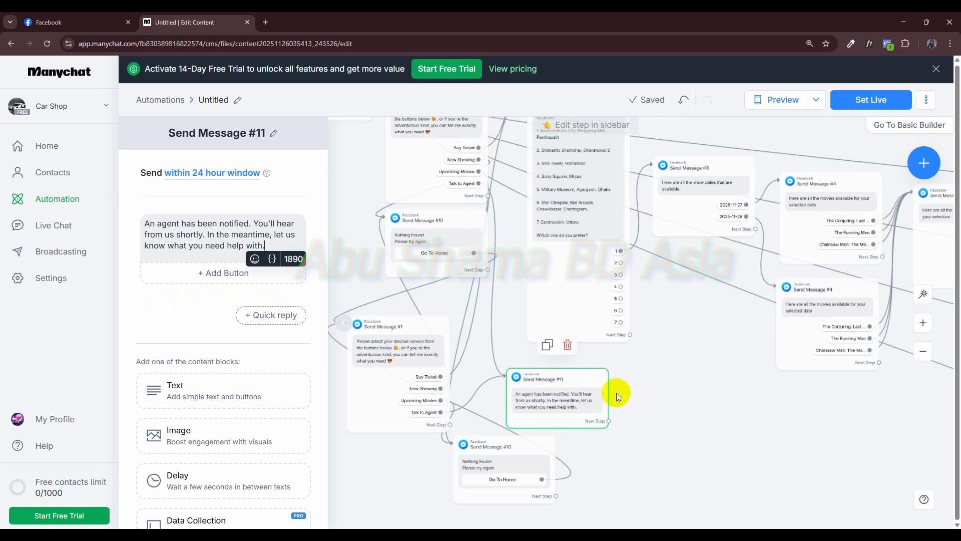
{"action": "left_click", "coordinate": [609, 420]}
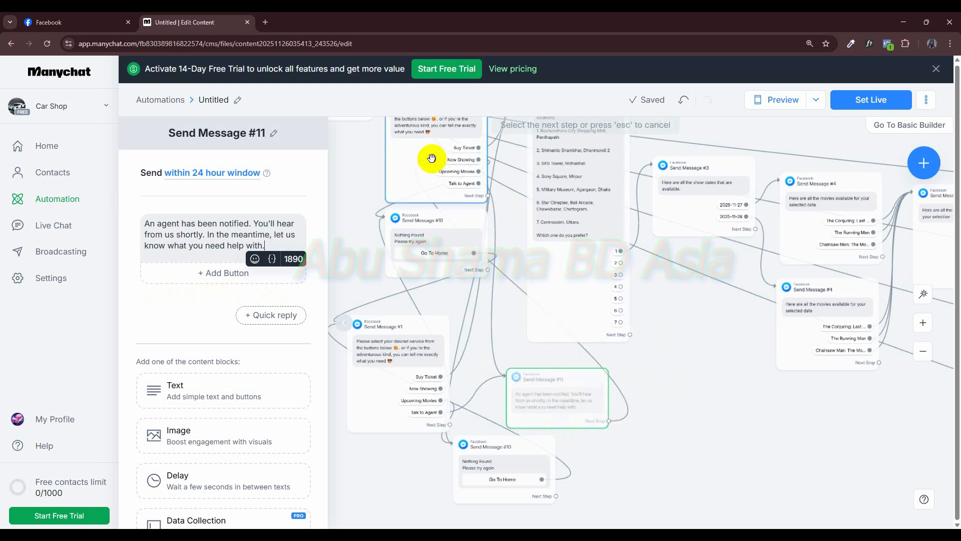
{"action": "left_click", "coordinate": [611, 419]}
{"action": "left_click_drag", "start_coordinate": [660, 377], "coordinate": [676, 425]}
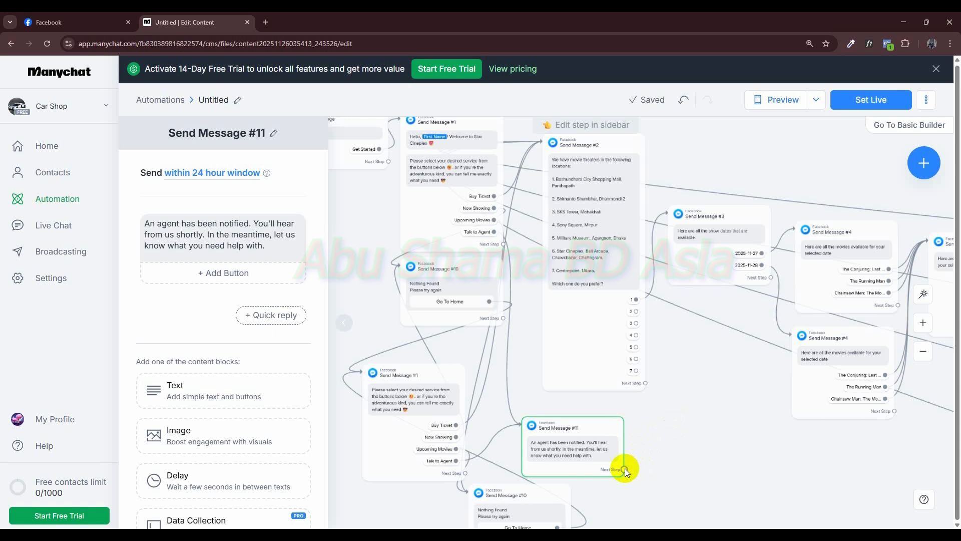
{"action": "left_click_drag", "start_coordinate": [588, 427], "coordinate": [616, 426]}
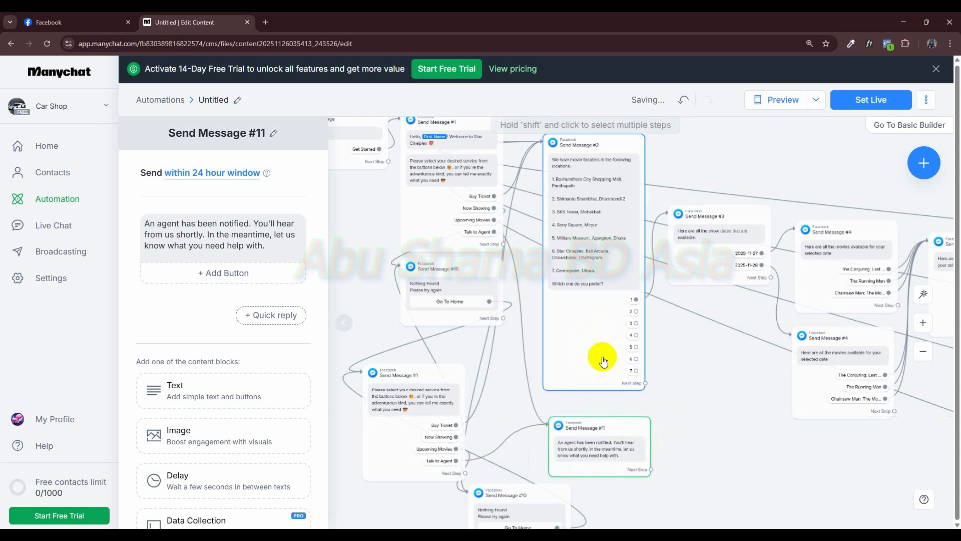
{"action": "left_click_drag", "start_coordinate": [650, 469], "coordinate": [558, 311]}
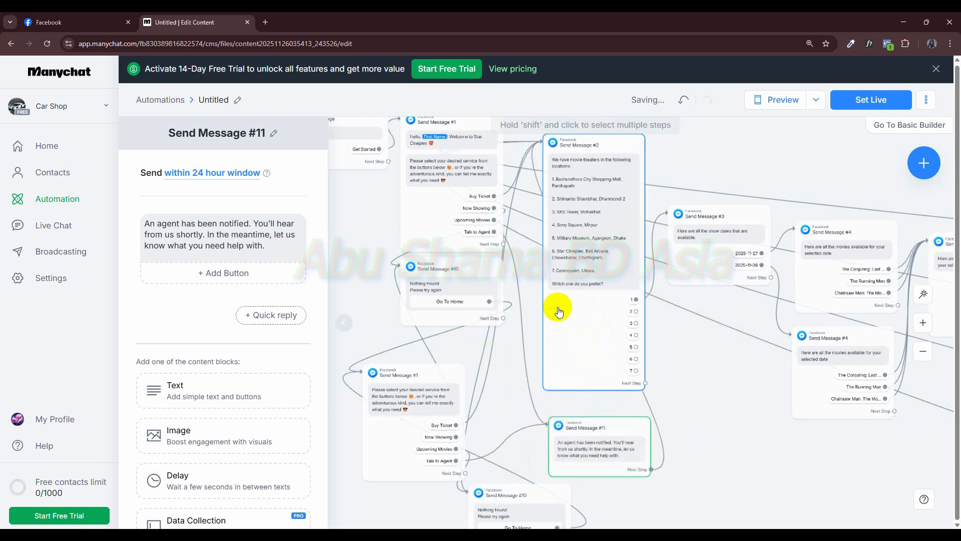
Preview the automation, run through Get Started and Talk to Agent, and review the replies that follow.
{"action": "left_click", "coordinate": [790, 100]}
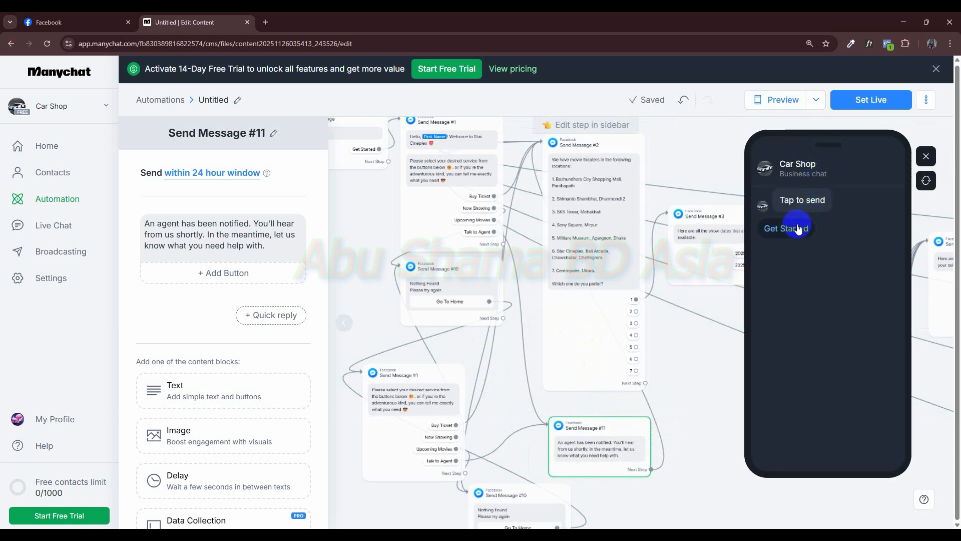
{"action": "left_click", "coordinate": [796, 227]}
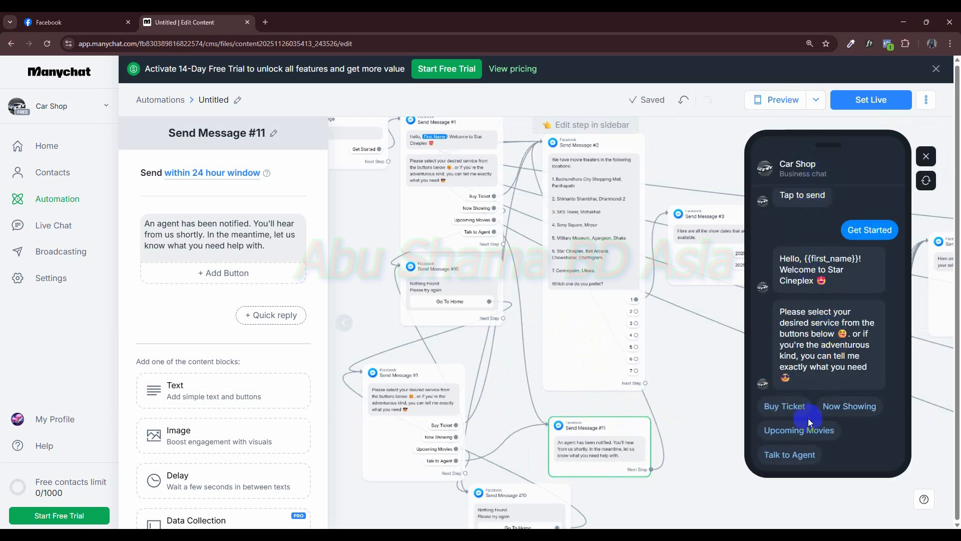
{"action": "left_click", "coordinate": [806, 455]}
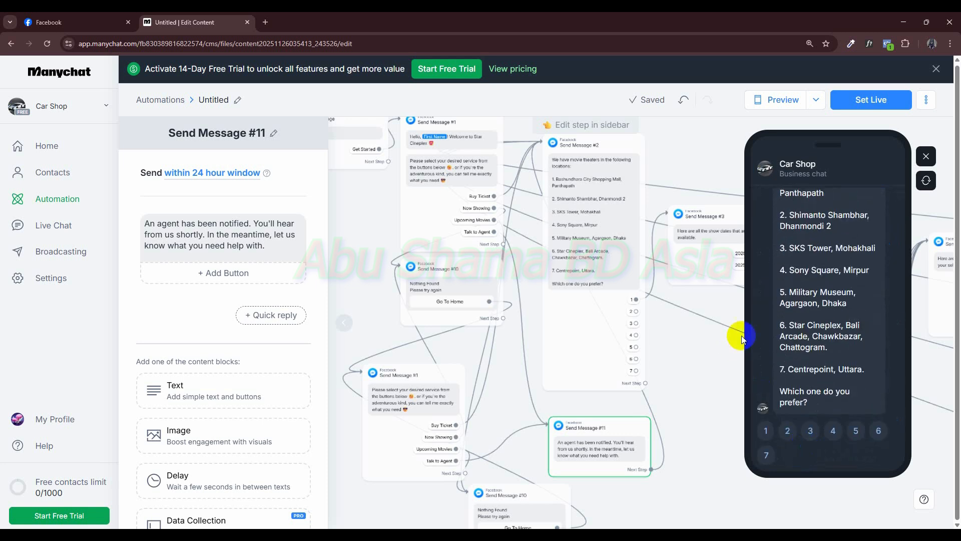
{"action": "scroll", "coordinate": [769, 334], "scroll_direction": "up", "scroll_amount": 3}
{"action": "scroll", "coordinate": [770, 332], "scroll_direction": "up", "scroll_amount": 2}
{"action": "scroll", "coordinate": [770, 332], "scroll_direction": "down", "scroll_amount": 2}
{"action": "scroll", "coordinate": [772, 334], "scroll_direction": "down", "scroll_amount": 3}
{"action": "scroll", "coordinate": [772, 336], "scroll_direction": "up", "scroll_amount": 4}
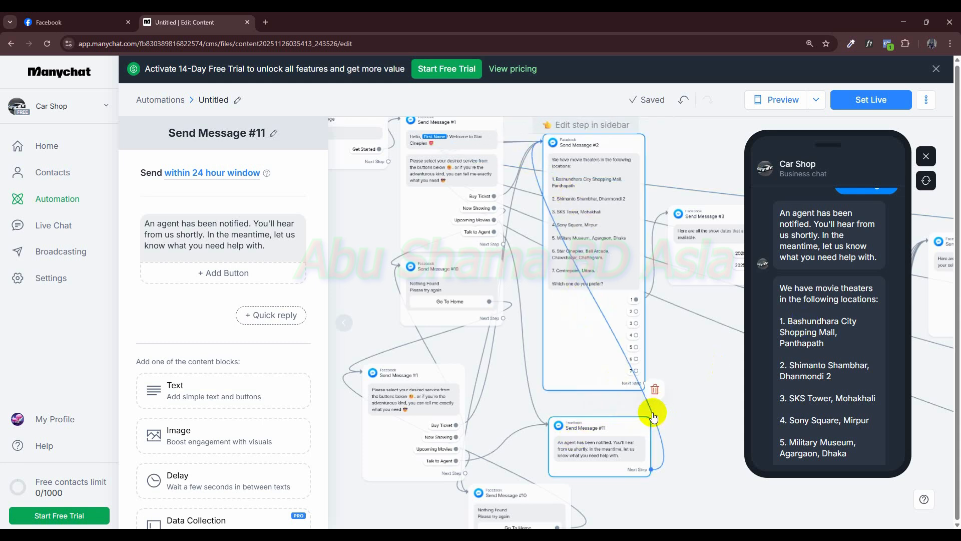
Remove the Next Step connection from Send Message #11 to Send Message #2 and close the preview.
{"action": "left_click_drag", "start_coordinate": [654, 417], "coordinate": [628, 441]}
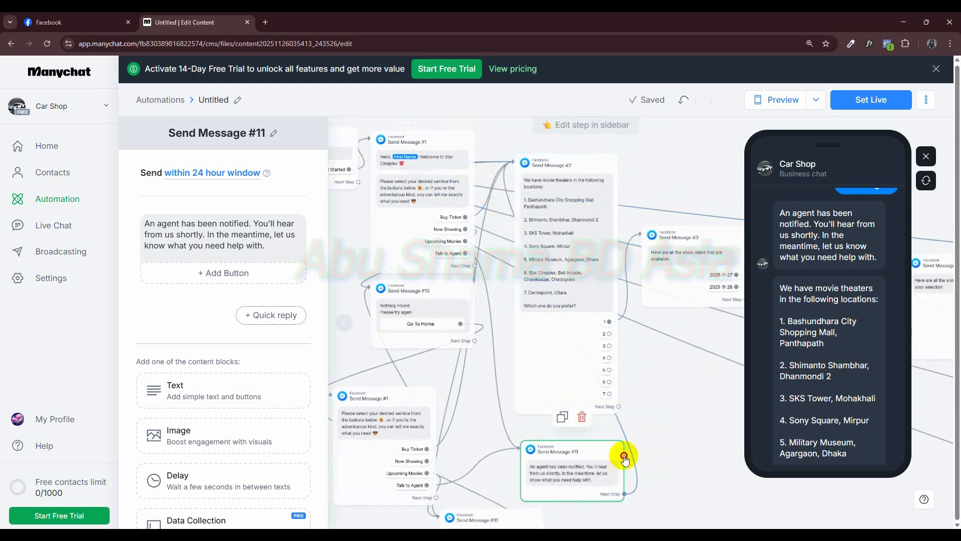
{"action": "left_click", "coordinate": [627, 493]}
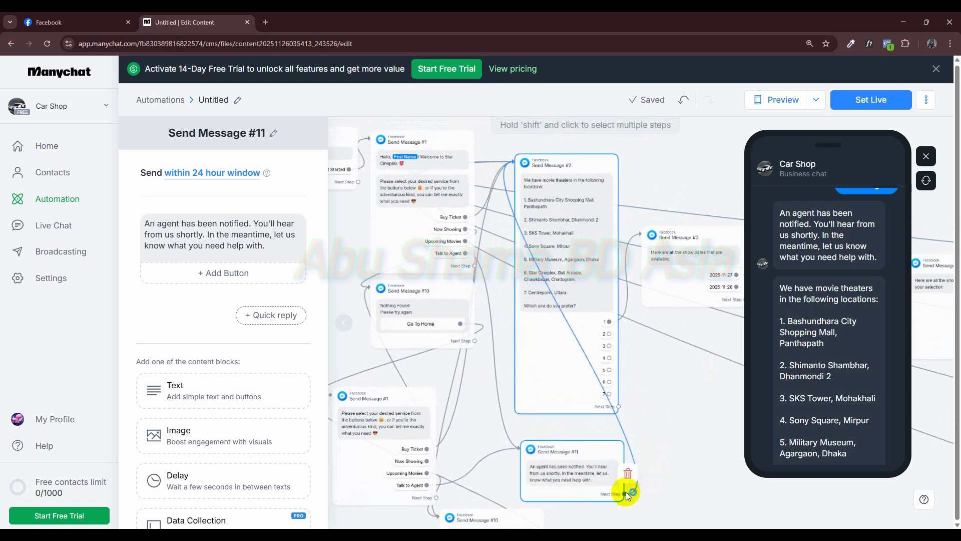
{"action": "left_click", "coordinate": [629, 471]}
{"action": "left_click_drag", "start_coordinate": [680, 455], "coordinate": [526, 356]}
{"action": "left_click", "coordinate": [469, 401]}
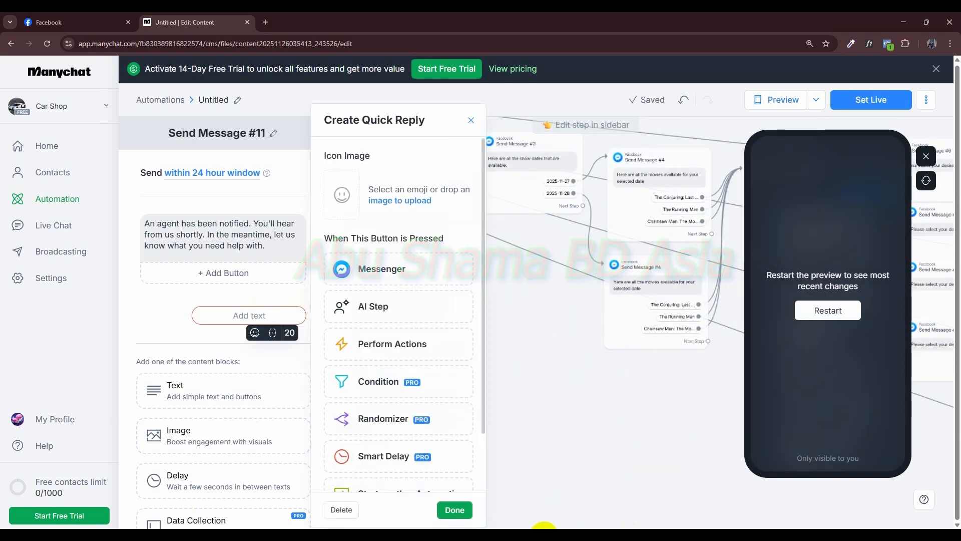
{"action": "left_click", "coordinate": [926, 156]}
{"action": "left_click_drag", "start_coordinate": [524, 382], "coordinate": [589, 362]}
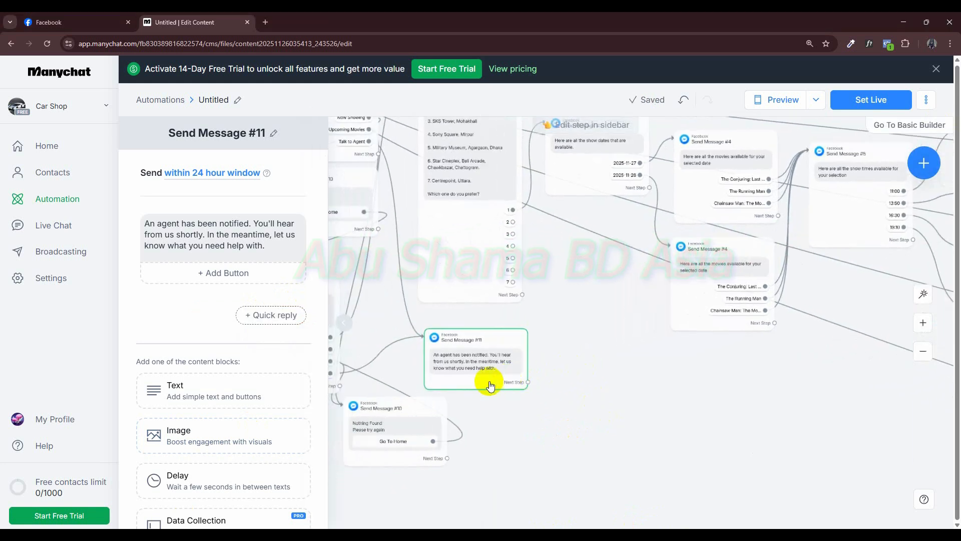
{"action": "left_click", "coordinate": [251, 274]}
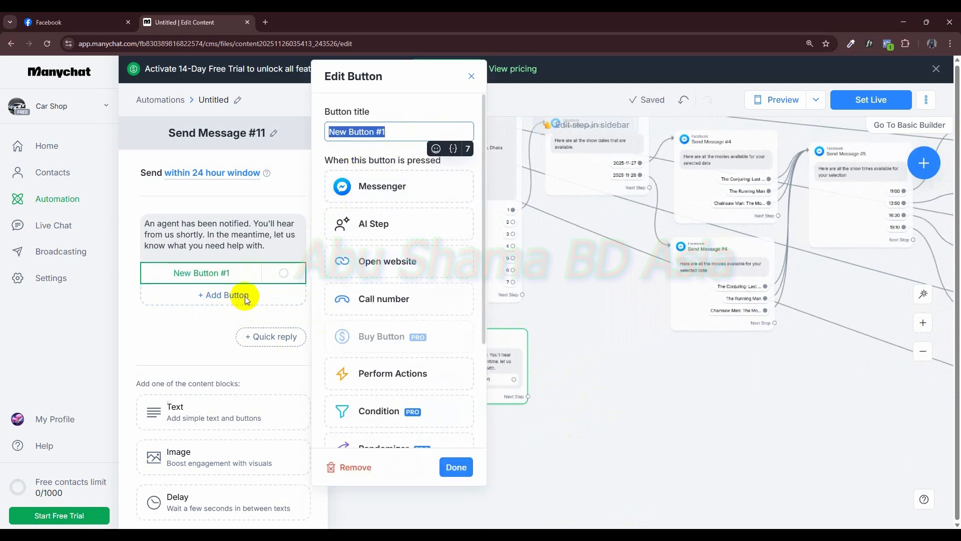
{"action": "left_click", "coordinate": [470, 76]}
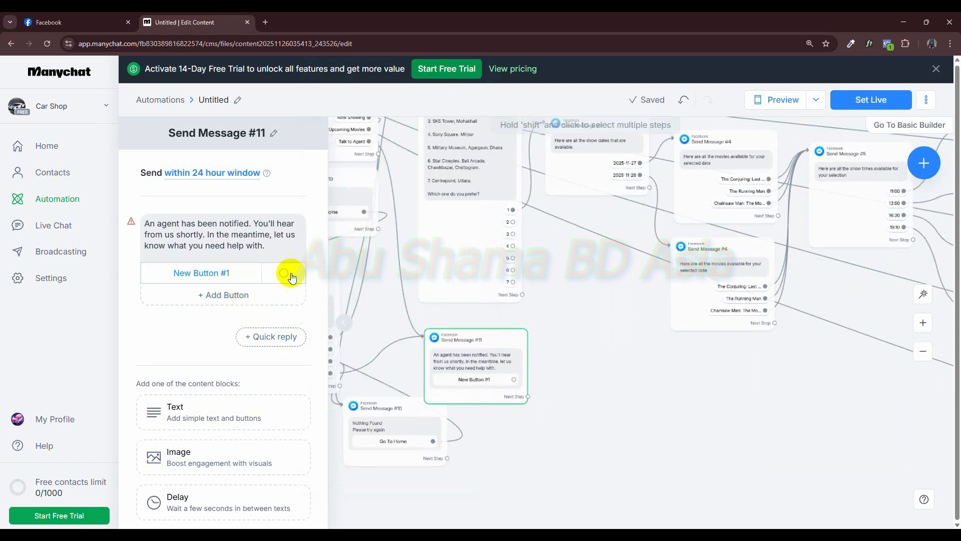
{"action": "right_click", "coordinate": [250, 273]}
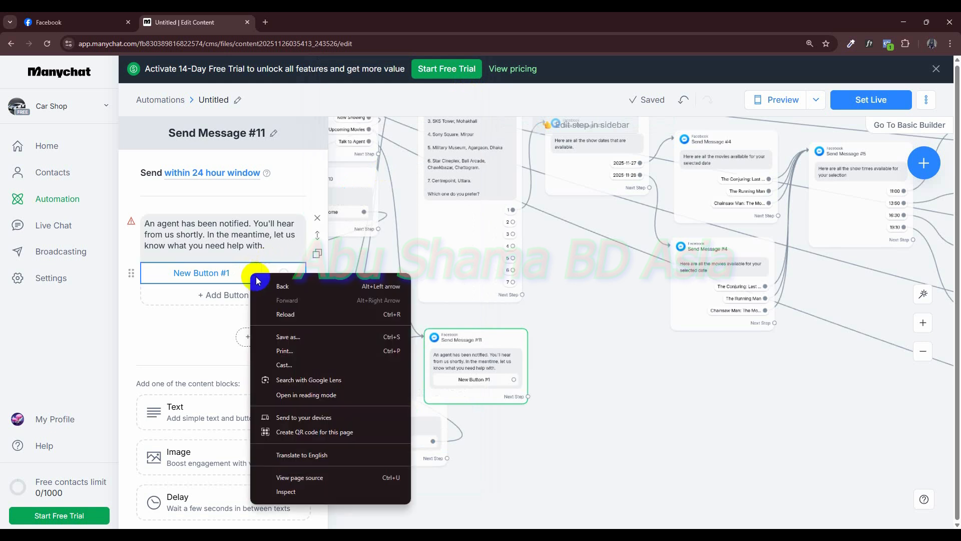
{"action": "left_click", "coordinate": [199, 326]}
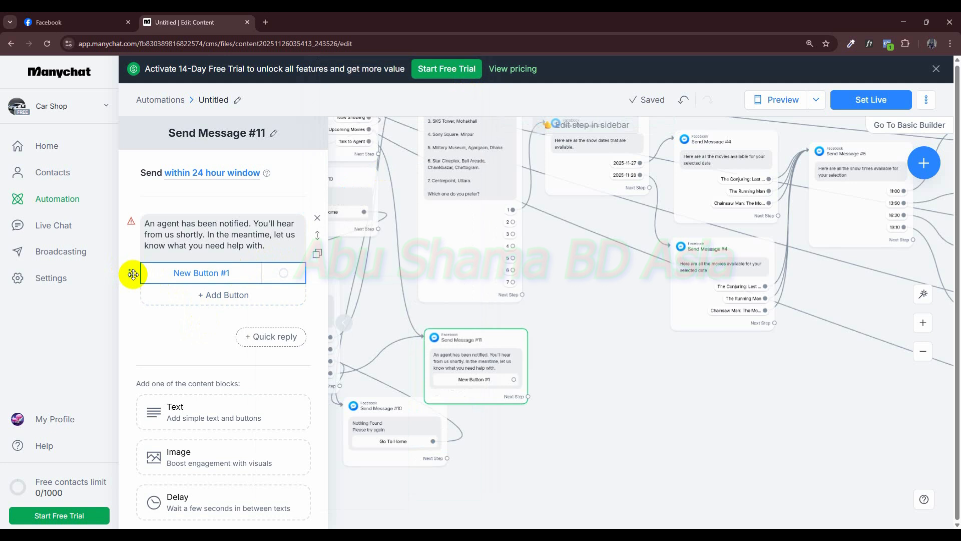
{"action": "right_click", "coordinate": [233, 278]}
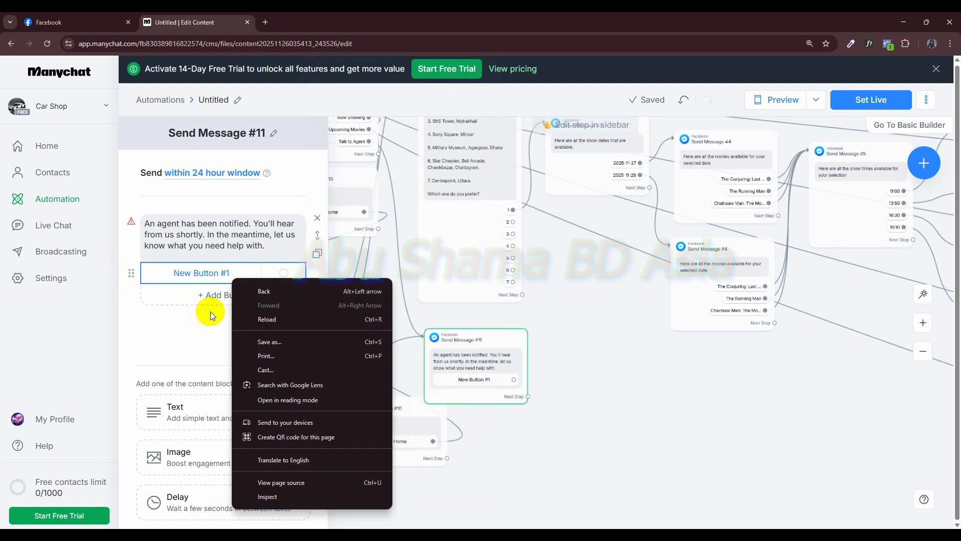
{"action": "left_click", "coordinate": [201, 320]}
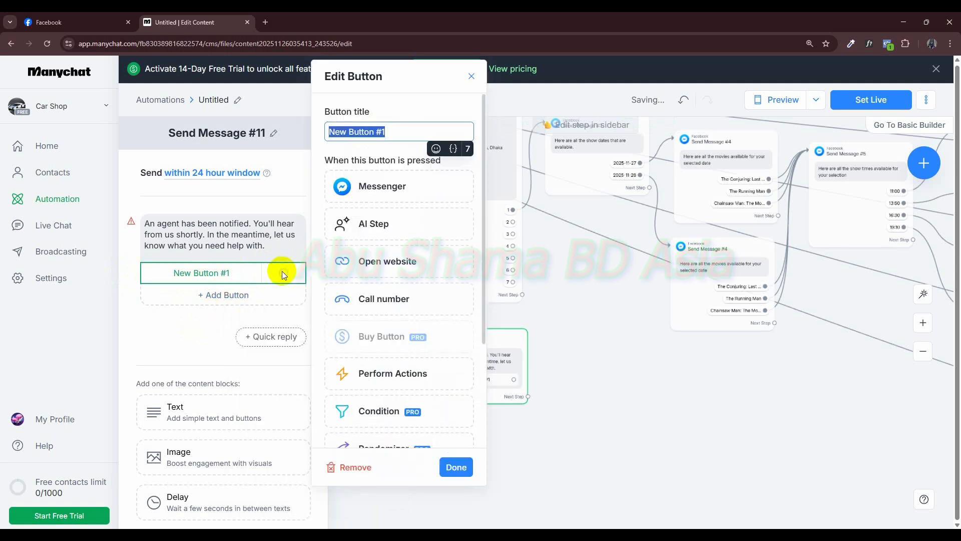
{"action": "left_click", "coordinate": [368, 471]}
{"action": "left_click", "coordinate": [368, 470]}
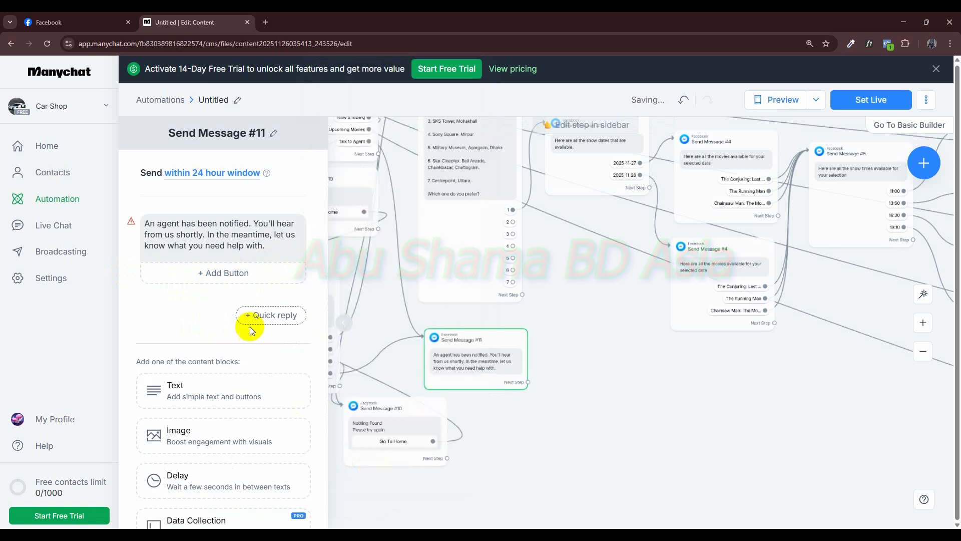
Add a Main Menu quick reply to Send Message #11 and connect it to Send Message #2.
{"action": "left_click", "coordinate": [259, 316]}
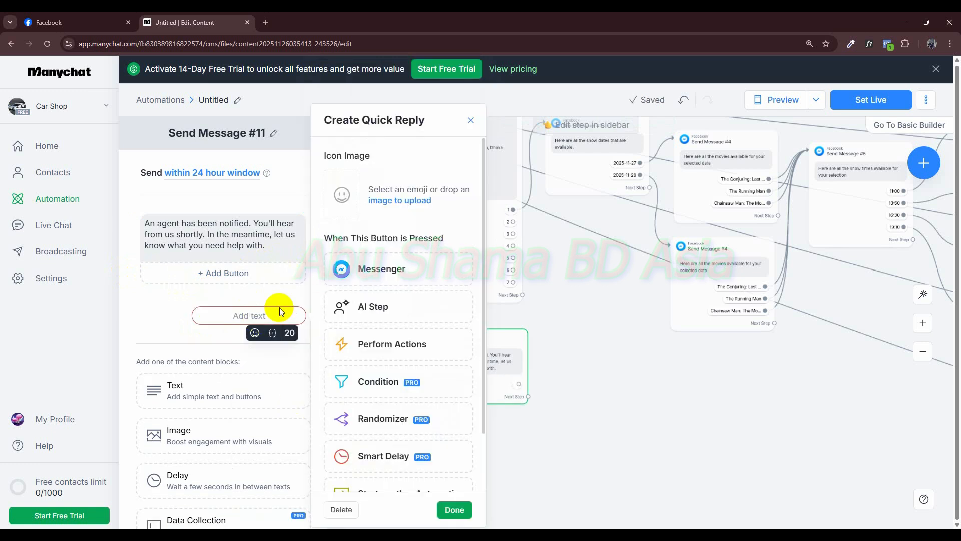
{"action": "type", "text": "Go"}
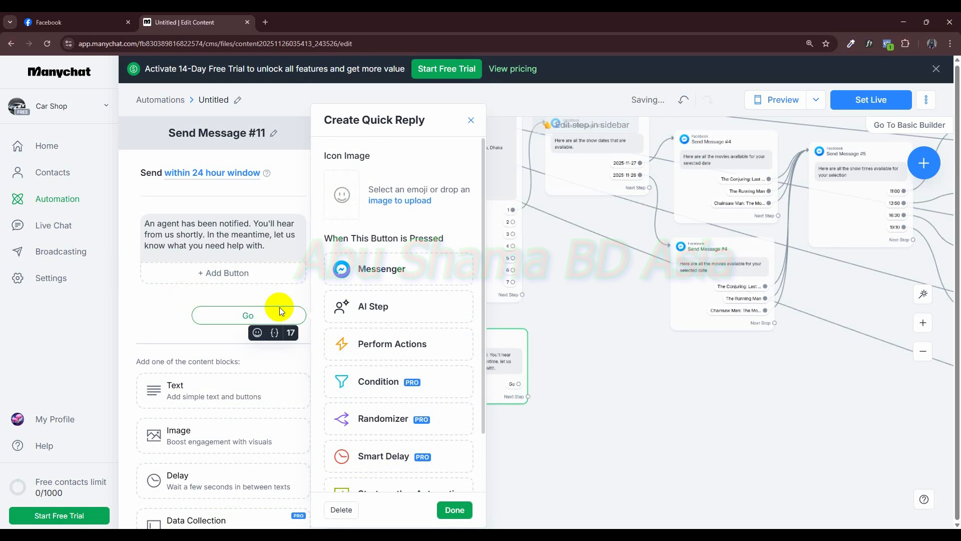
{"action": "key", "text": "BackSpace"}
{"action": "key", "text": "BackSpace"}
{"action": "key", "text": "BackSpace"}
{"action": "type", "text": "Main Menu"}
{"action": "left_click", "coordinate": [165, 316]}
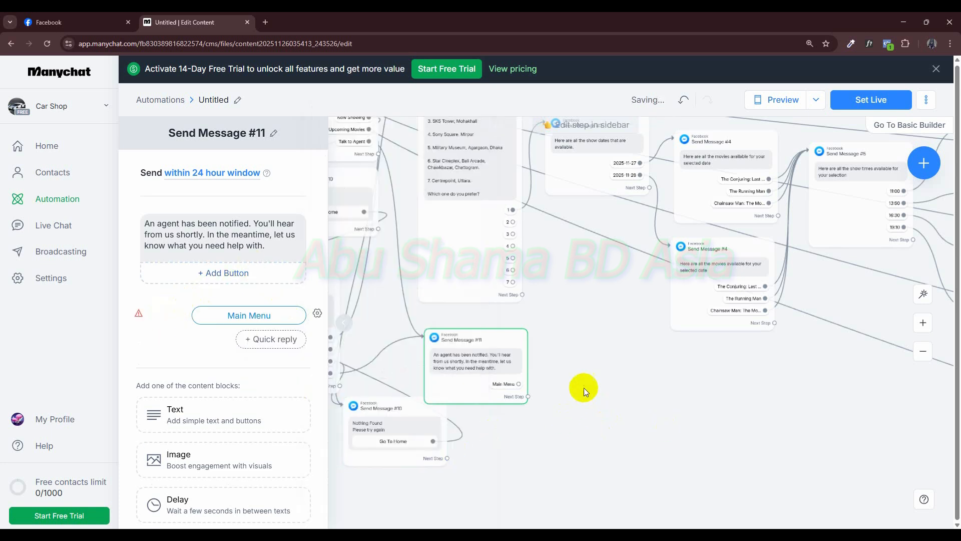
{"action": "left_click_drag", "start_coordinate": [594, 387], "coordinate": [622, 405]}
{"action": "left_click_drag", "start_coordinate": [546, 403], "coordinate": [489, 266]}
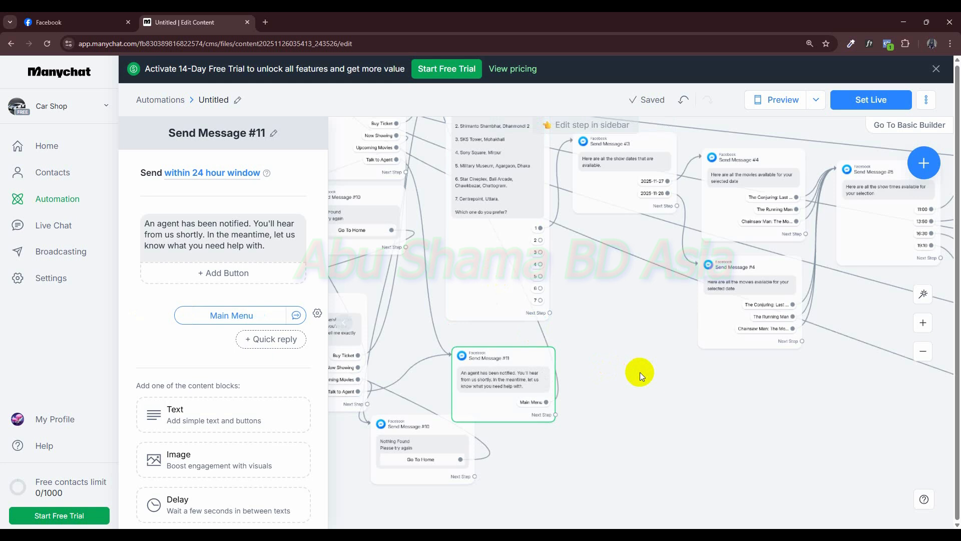
{"action": "left_click_drag", "start_coordinate": [607, 344], "coordinate": [659, 412]}
{"action": "scroll", "coordinate": [597, 359], "scroll_direction": "down", "scroll_amount": 2}
{"action": "left_click_drag", "start_coordinate": [632, 332], "coordinate": [710, 411]}
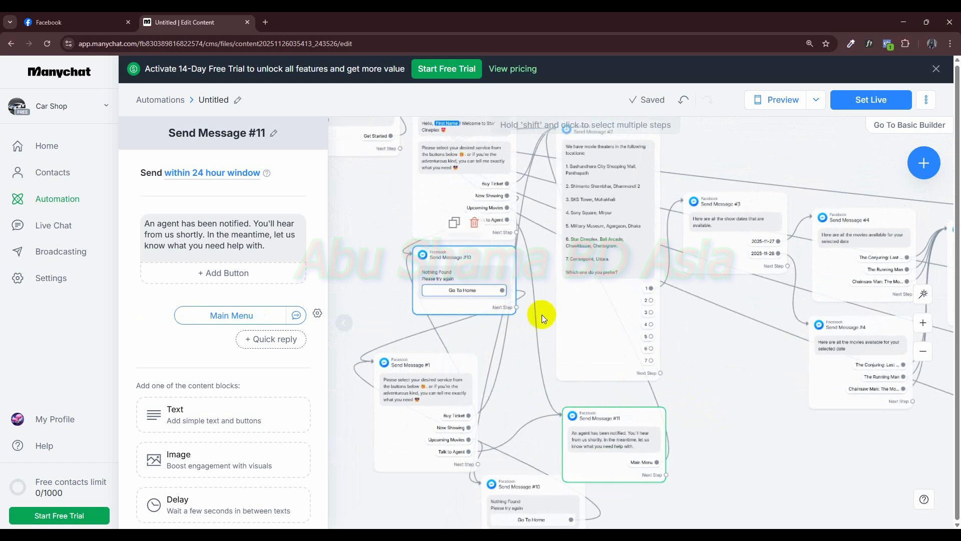
{"action": "left_click_drag", "start_coordinate": [396, 318], "coordinate": [402, 340]}
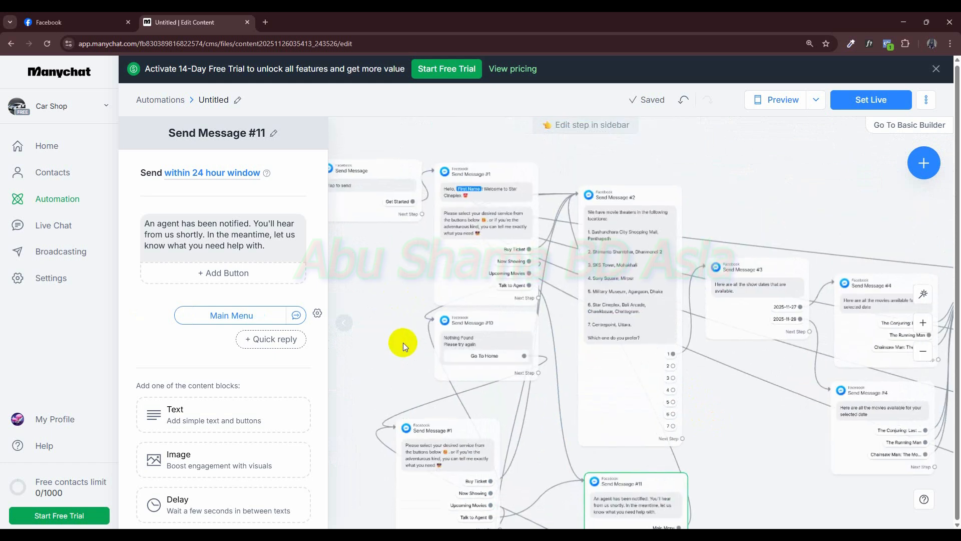
{"action": "scroll", "coordinate": [702, 415], "scroll_direction": "right", "scroll_amount": 2}
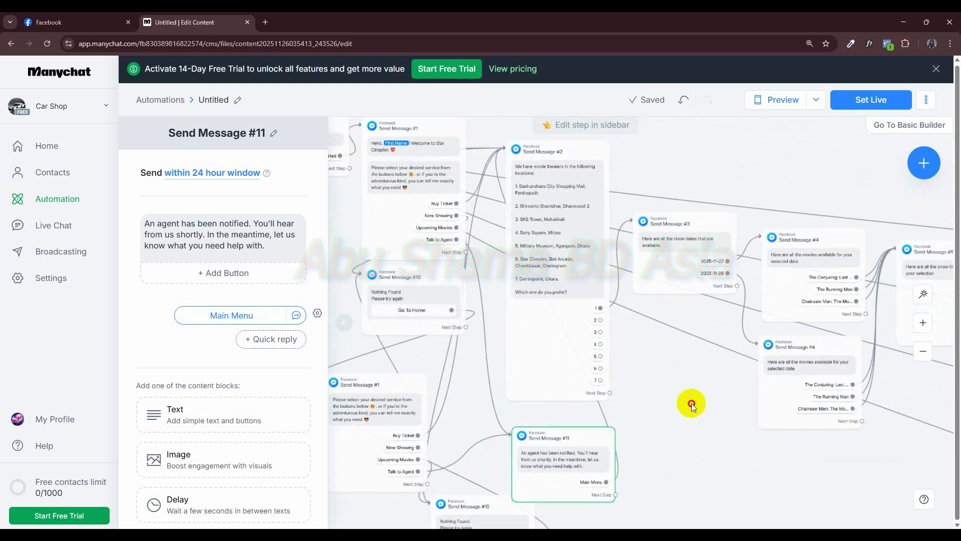
{"action": "left_click_drag", "start_coordinate": [691, 404], "coordinate": [562, 337]}
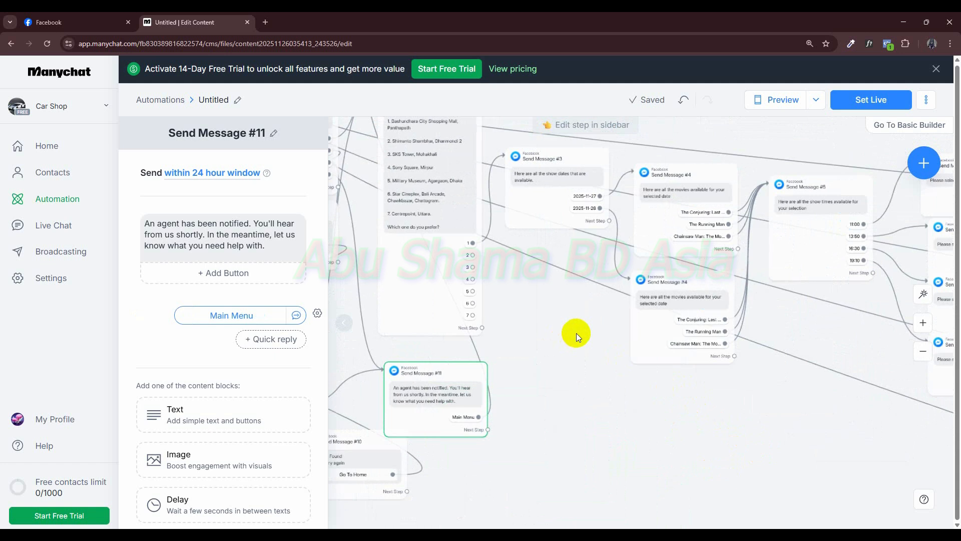